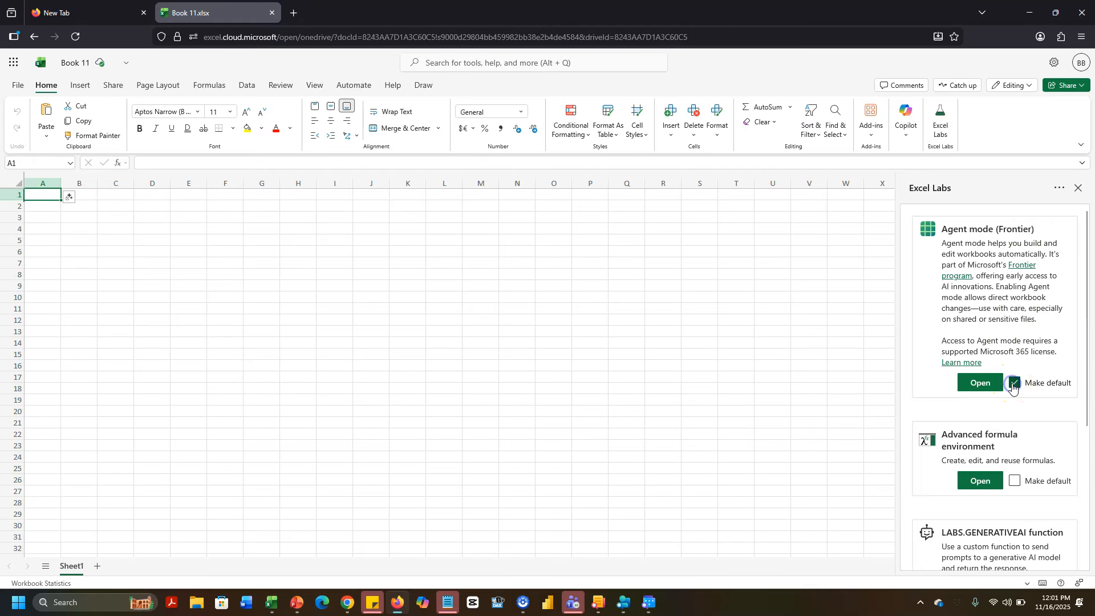
# - Open Agent mode (Frontier) in the Excel Labs pane and place the cursor in its prompt box
pyautogui.click(975, 383)
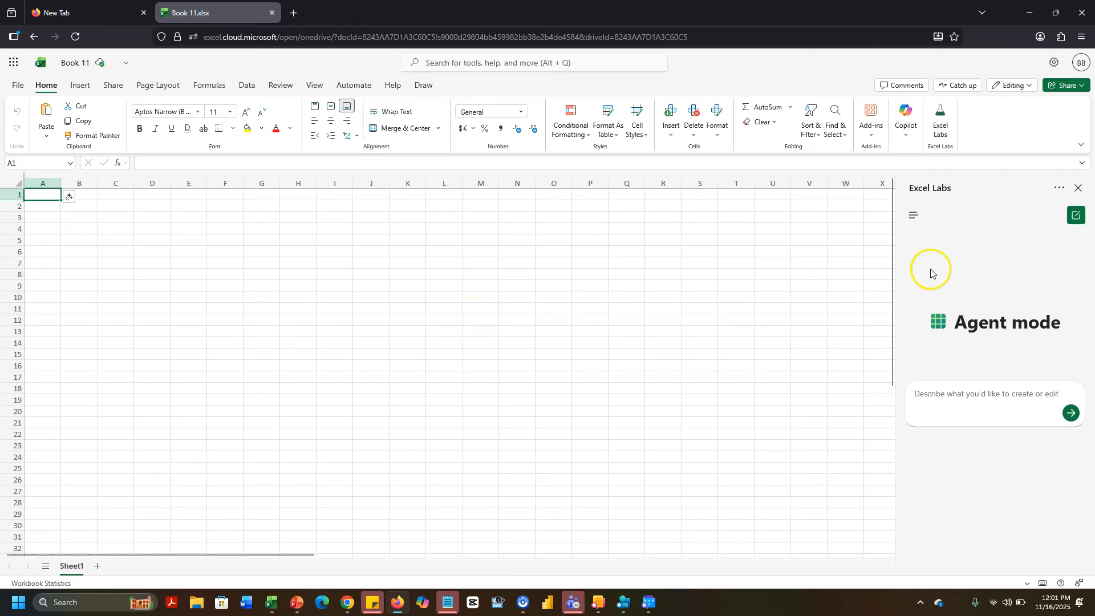
pyautogui.click(977, 402)
# - Copy the Rate, Principal and Tenor cells B3:C5 from the desktop Loan Repayment workbook for Book 11
pyautogui.click(273, 603)
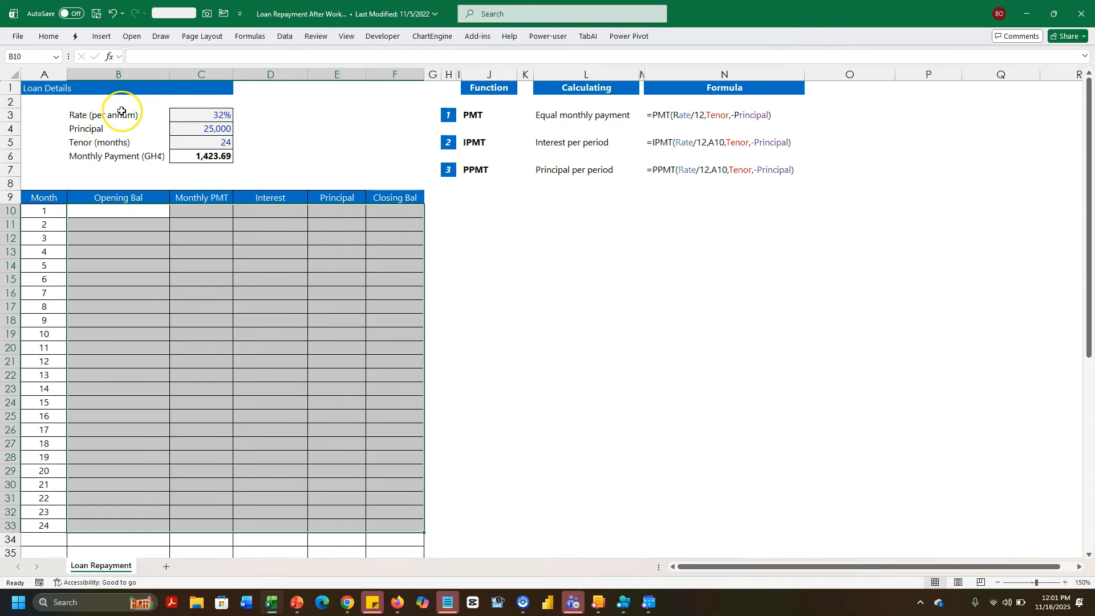
pyautogui.moveTo(116, 114); pyautogui.dragTo(208, 139)
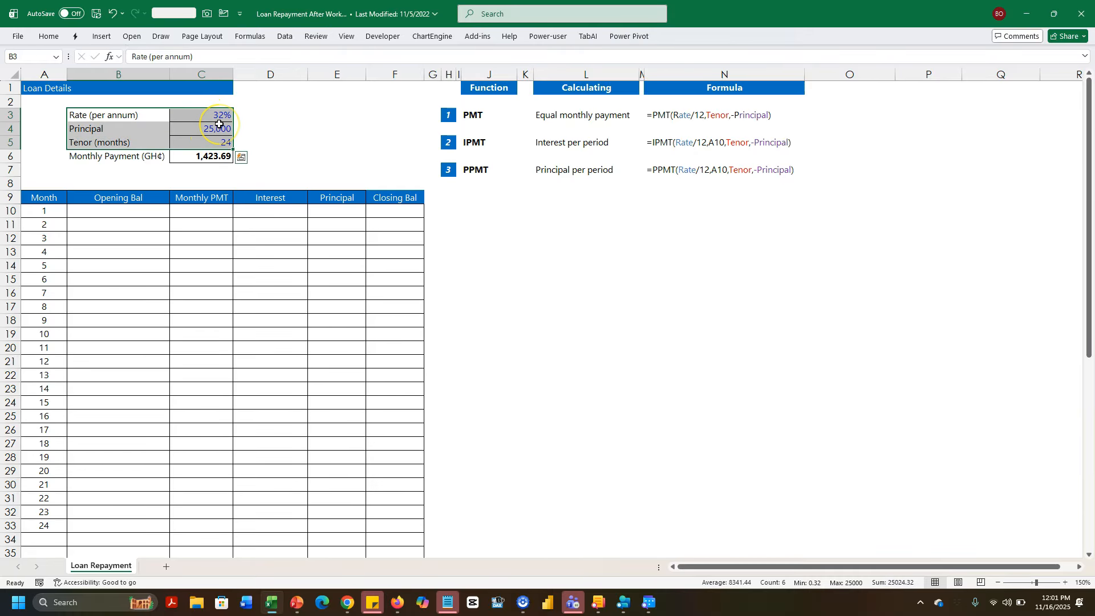
pyautogui.hotkey('ctrl', 'c')
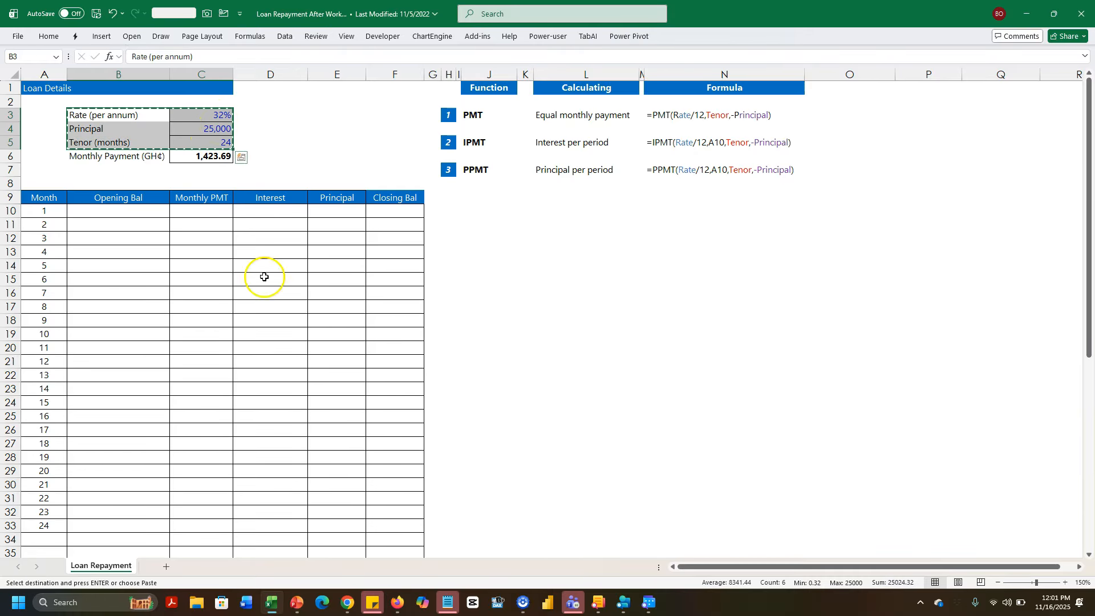
pyautogui.click(396, 602)
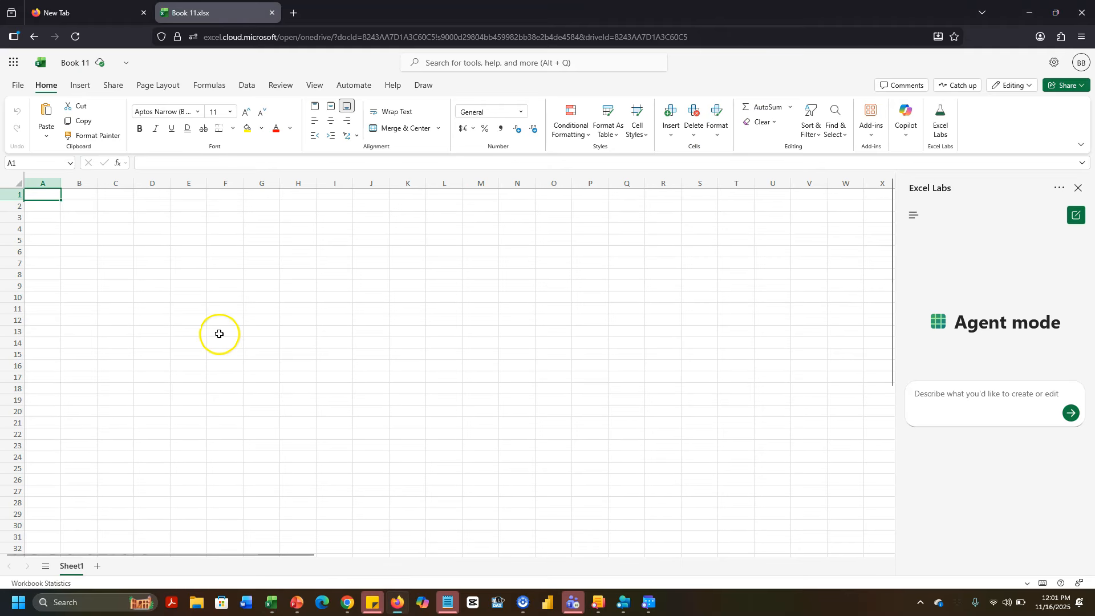
# - Paste Rate 32%, Principal 25,000 and Tenor 24 into B2:C4, then draft a loan schedule request
pyautogui.click(84, 207)
pyautogui.hotkey('ctrl', 'v')
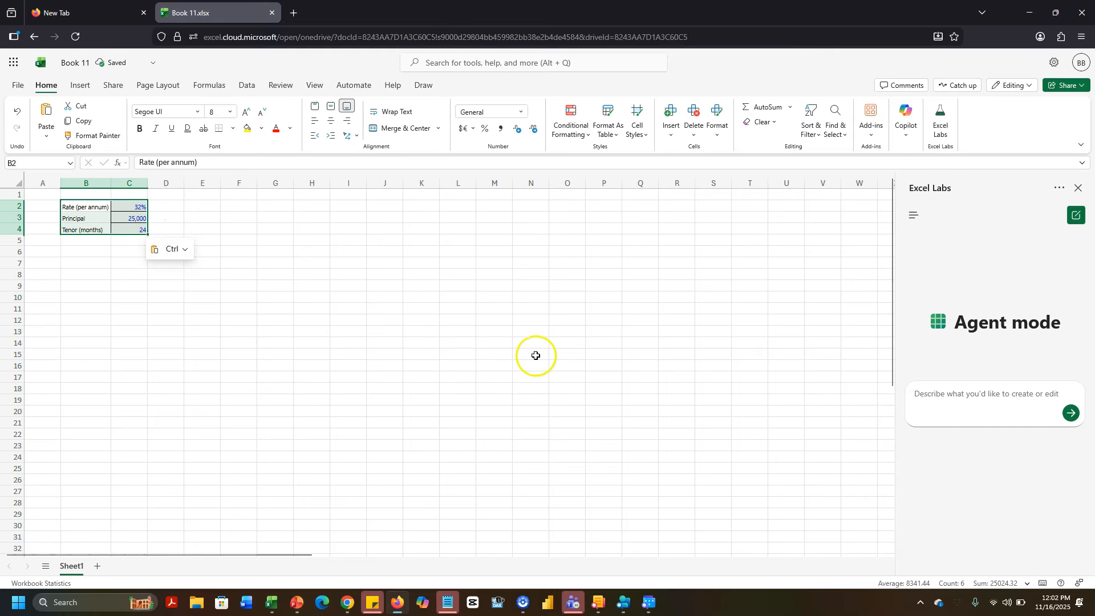
pyautogui.click(919, 394)
pyautogui.write('Please create a loan repayment schedule base')
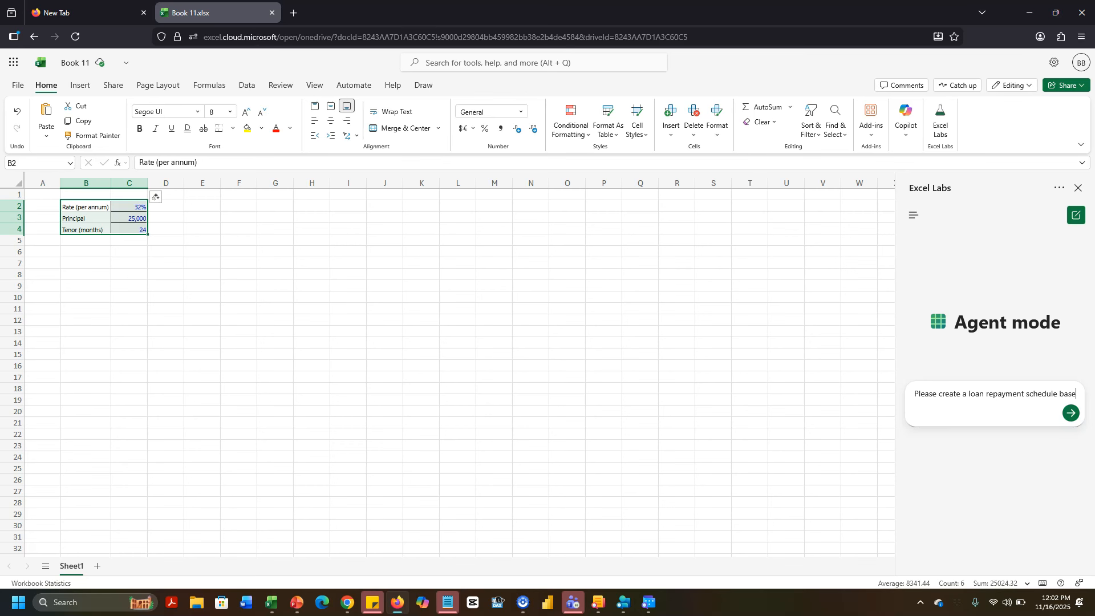
pyautogui.write('d on the assumptions in the selecte')
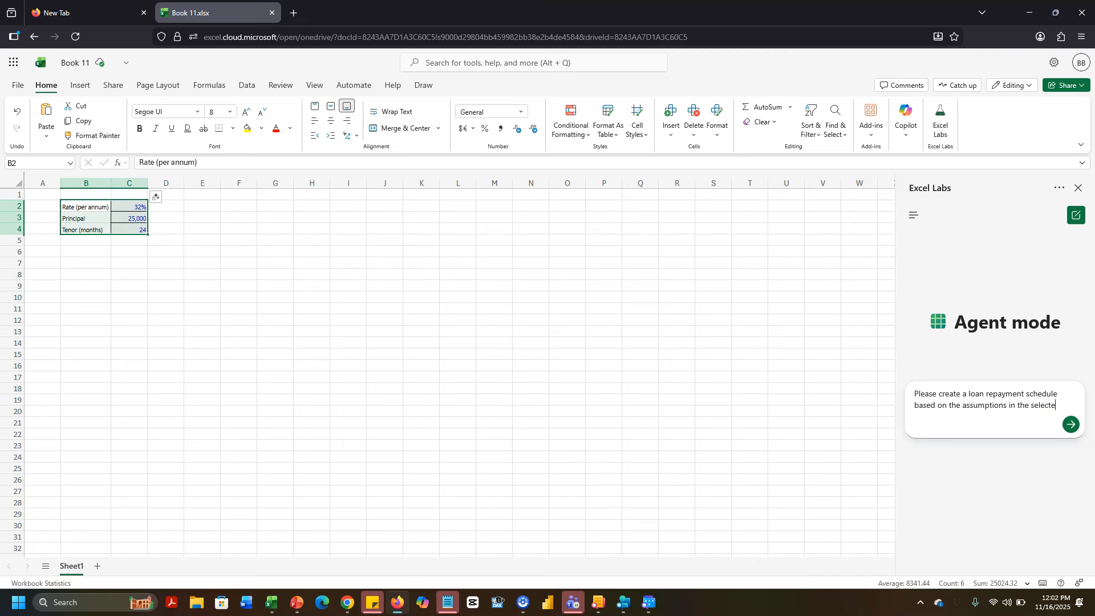
pyautogui.write('ge')
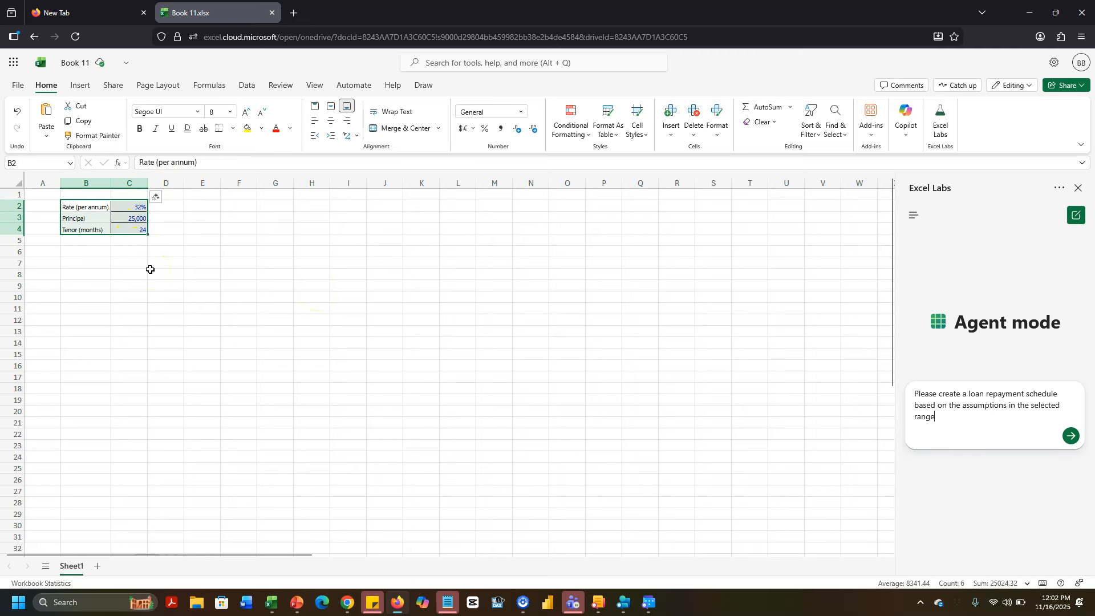
# - Submit the drafted loan repayment schedule request to Agent mode
pyautogui.click(1072, 436)
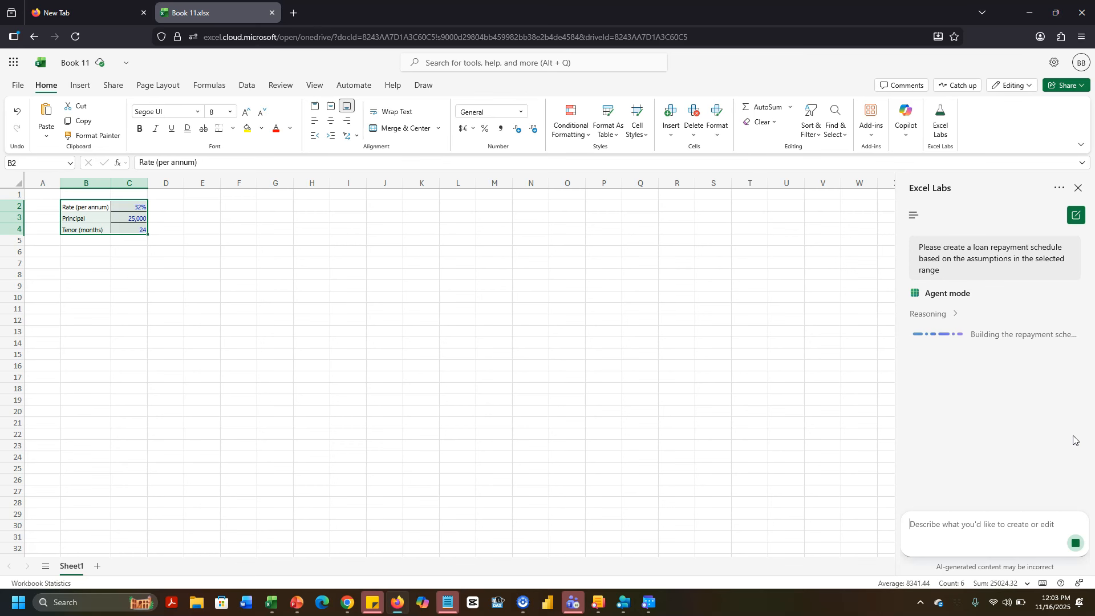
# - Review the arguments of C6's =-PMT(C3/12,C5,C4,0,0), leaving the 1,423.69 payment unchanged
pyautogui.click(273, 603)
pyautogui.press('Escape')
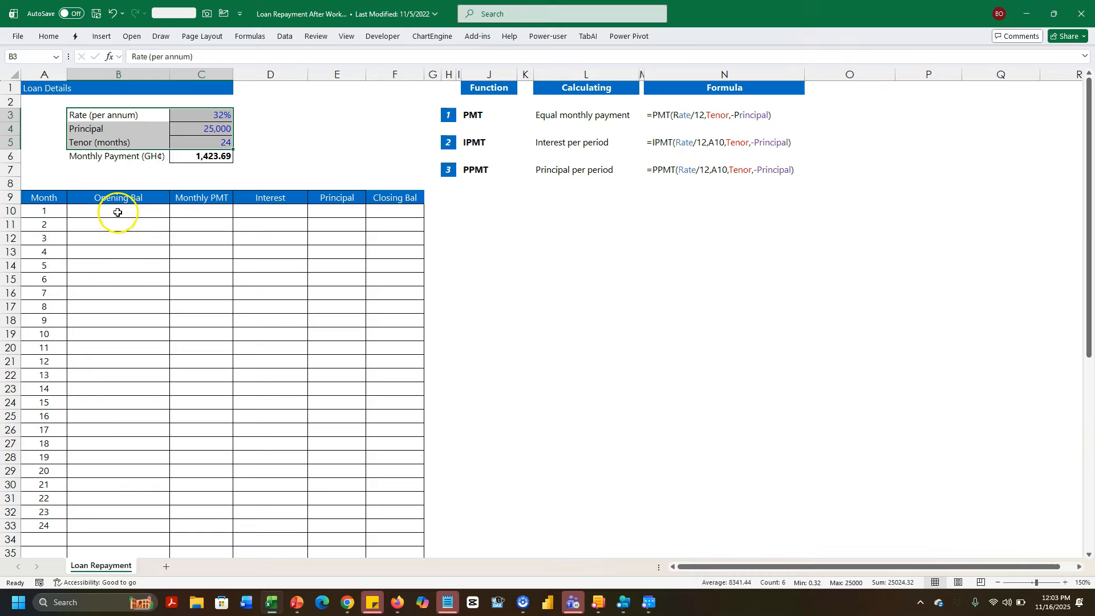
pyautogui.click(202, 157)
pyautogui.doubleClick(203, 157)
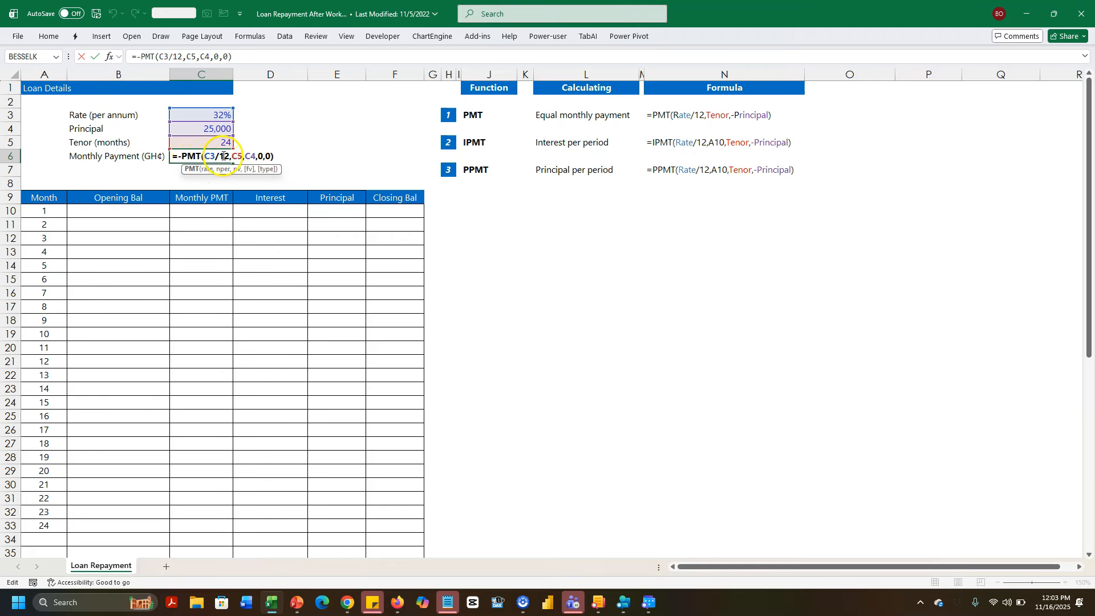
pyautogui.click(223, 170)
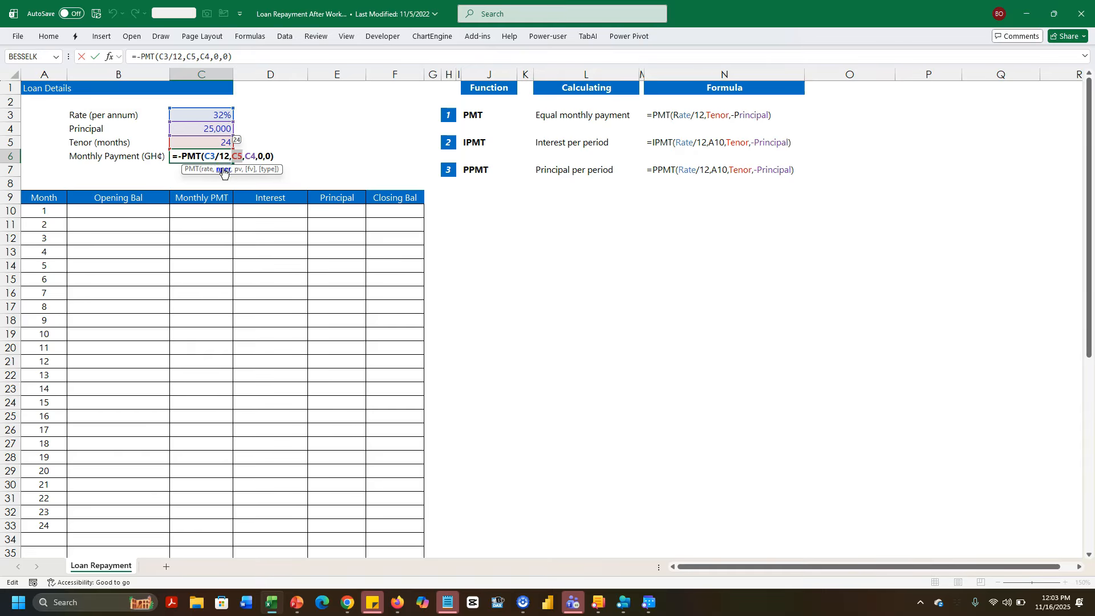
pyautogui.click(233, 169)
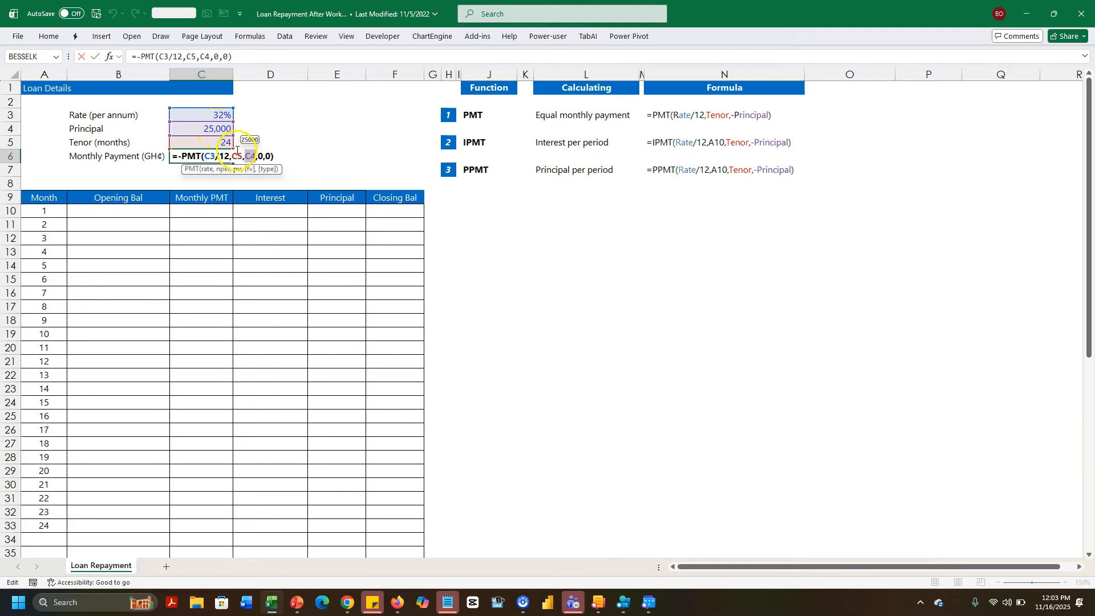
pyautogui.click(248, 169)
pyautogui.click(270, 171)
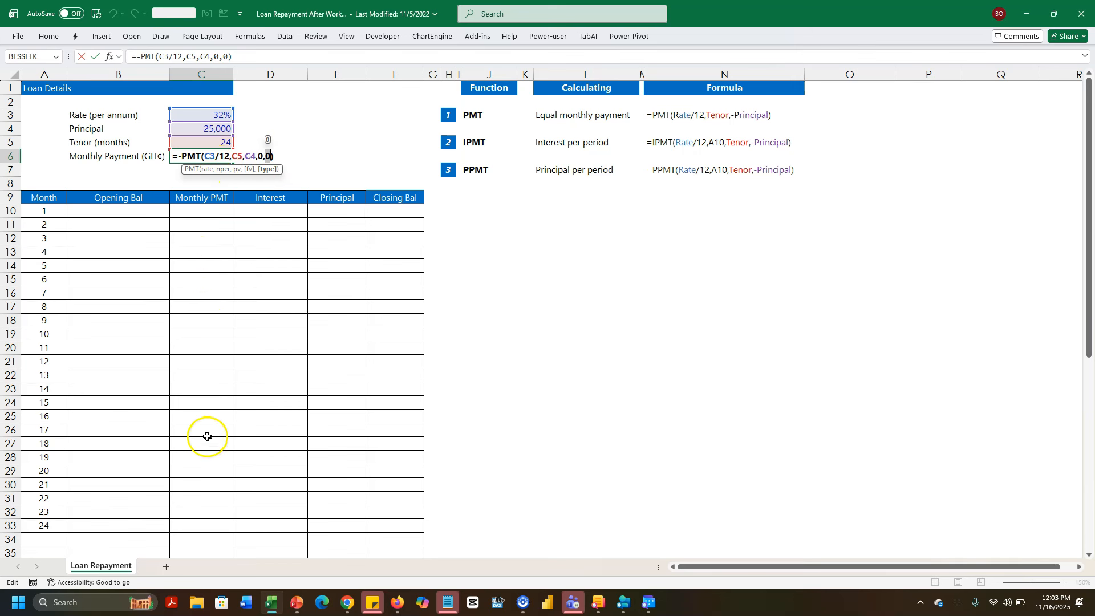
pyautogui.hotkey('ctrl', 'Return')
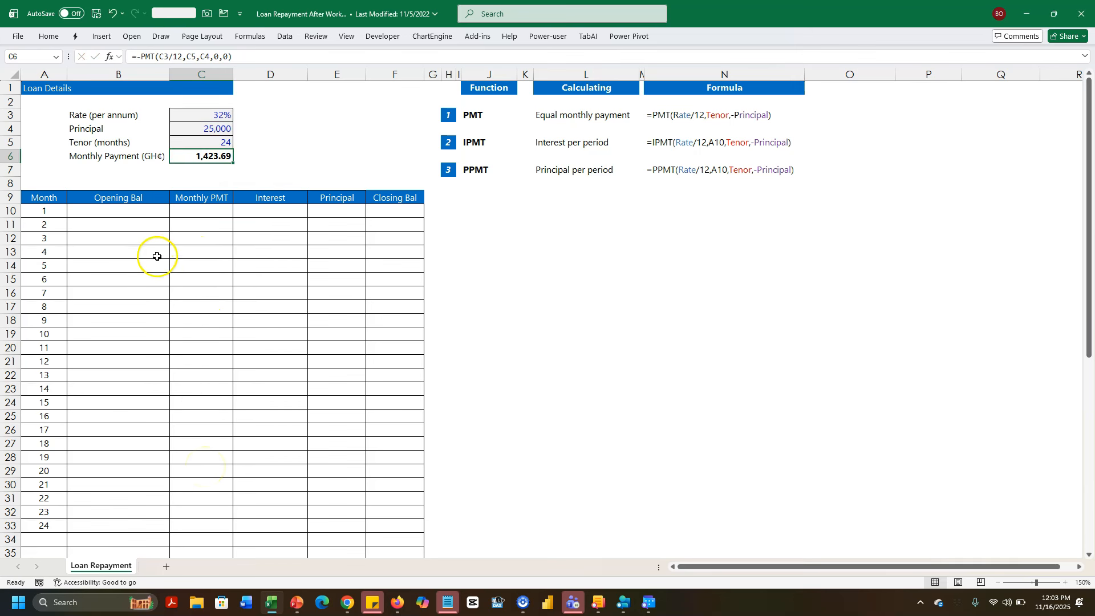
# - Link month 1's opening balance B10 to principal C4 and payment C10 to C6
pyautogui.click(135, 215)
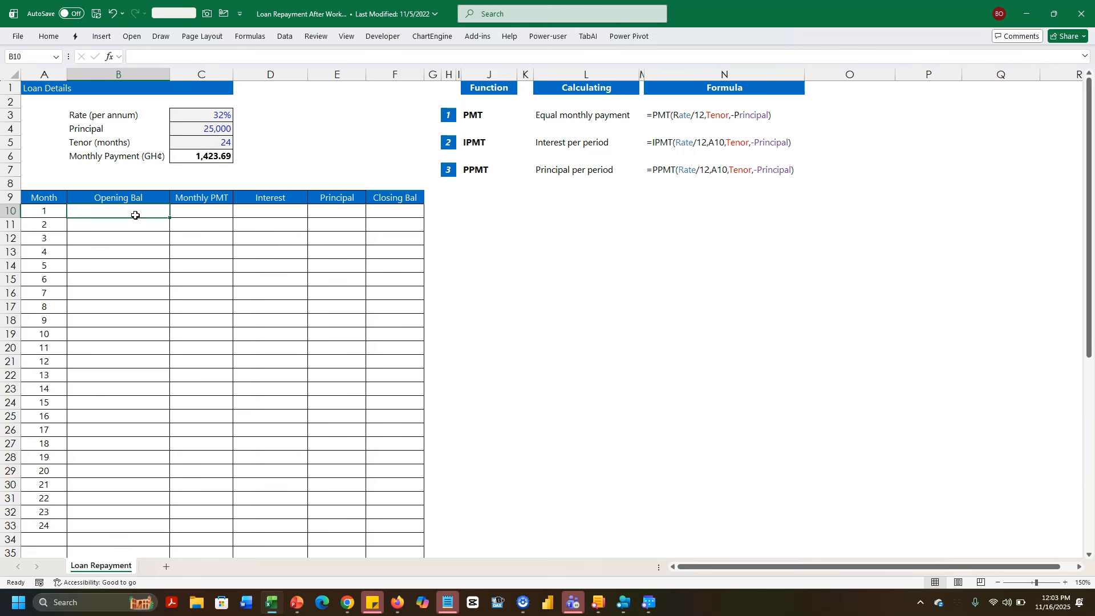
pyautogui.write('=')
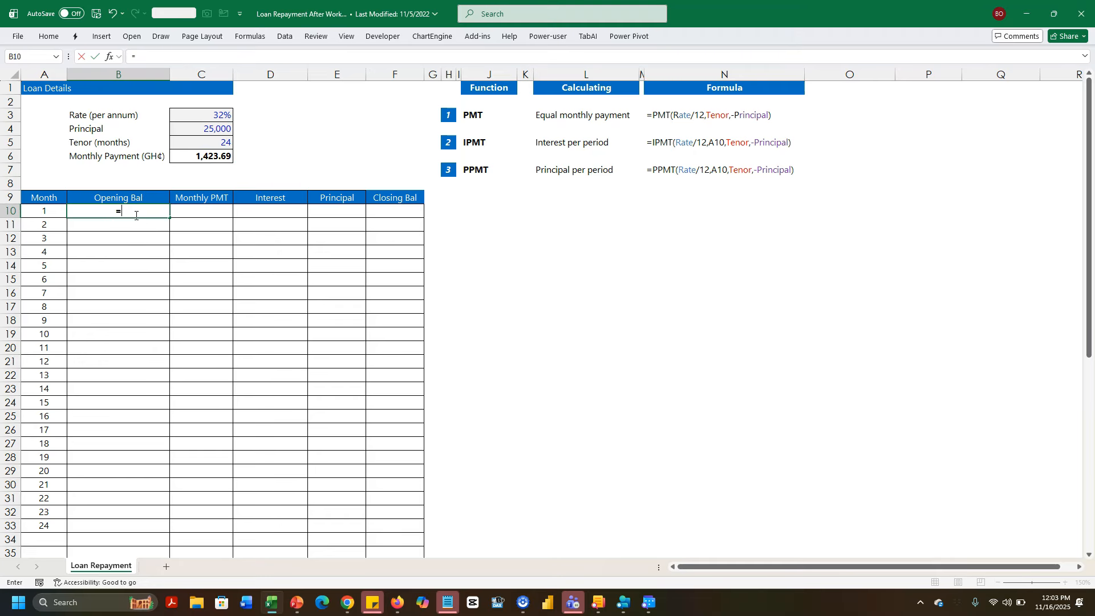
pyautogui.click(201, 131)
pyautogui.press('Return')
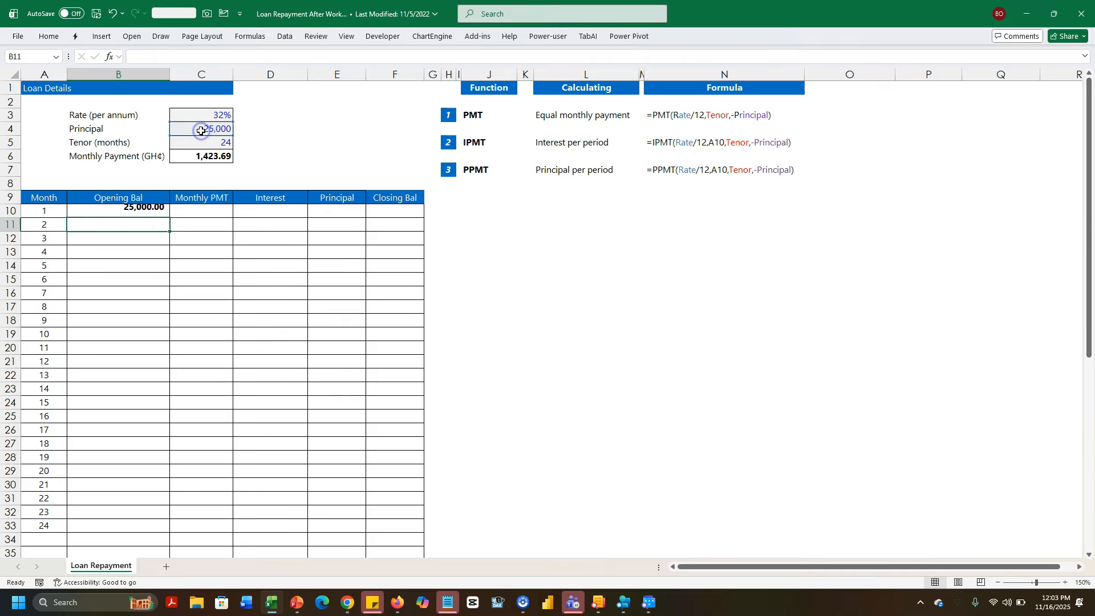
pyautogui.click(203, 211)
pyautogui.write('=')
pyautogui.click(207, 154)
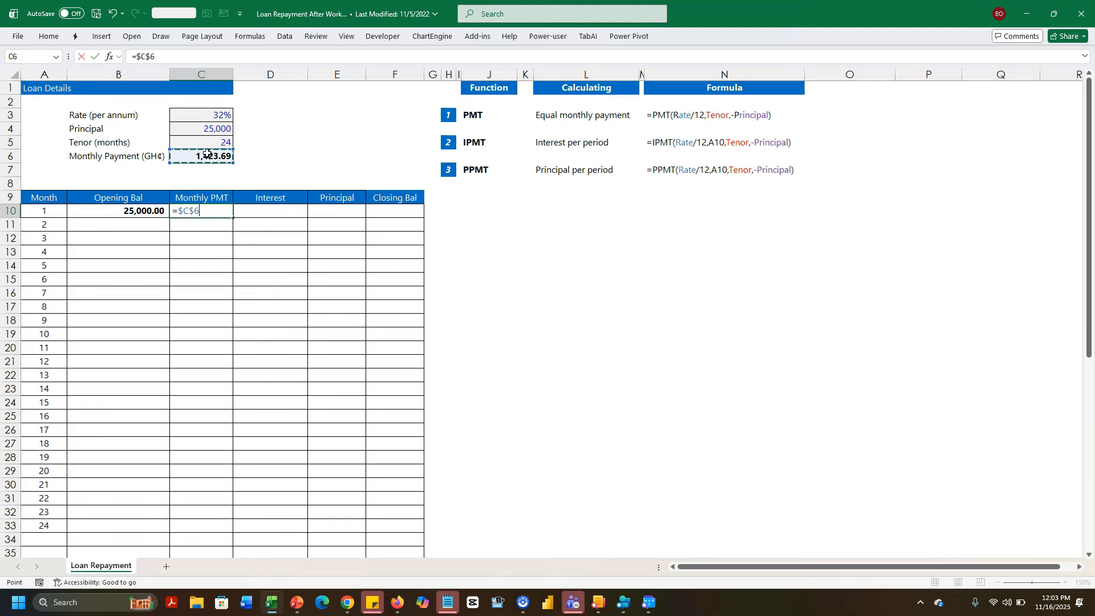
pyautogui.press('Return')
pyautogui.press('Up')
# - Build the month 1 IPMT formula in D10 from rate C3/12, period A10, tenor C5 and principal $C$4
pyautogui.press('Right')
pyautogui.write('=')
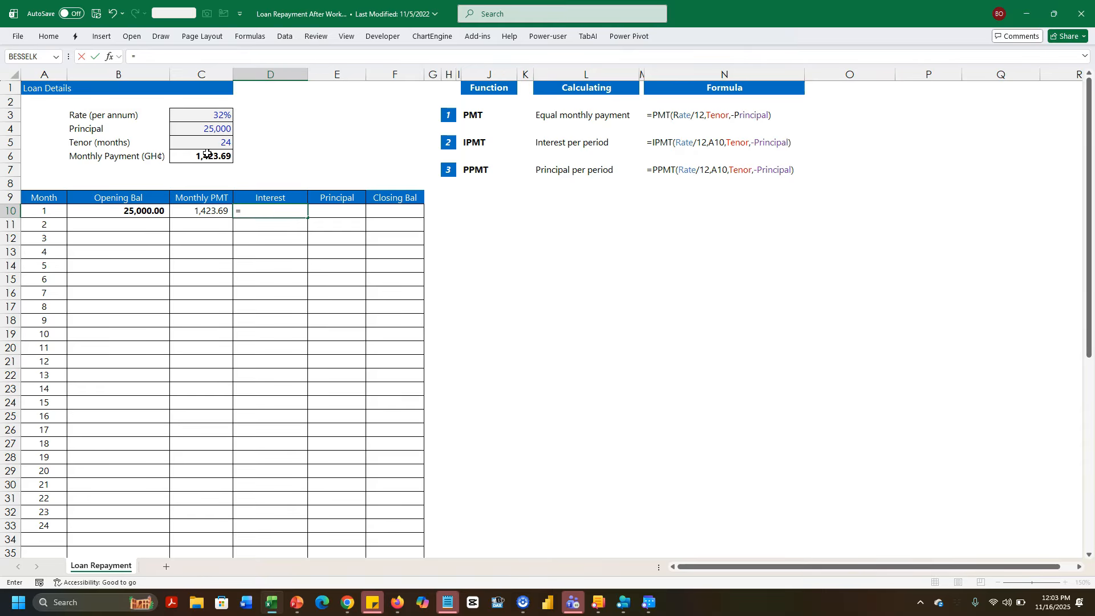
pyautogui.write('ipm')
pyautogui.press('Tab')
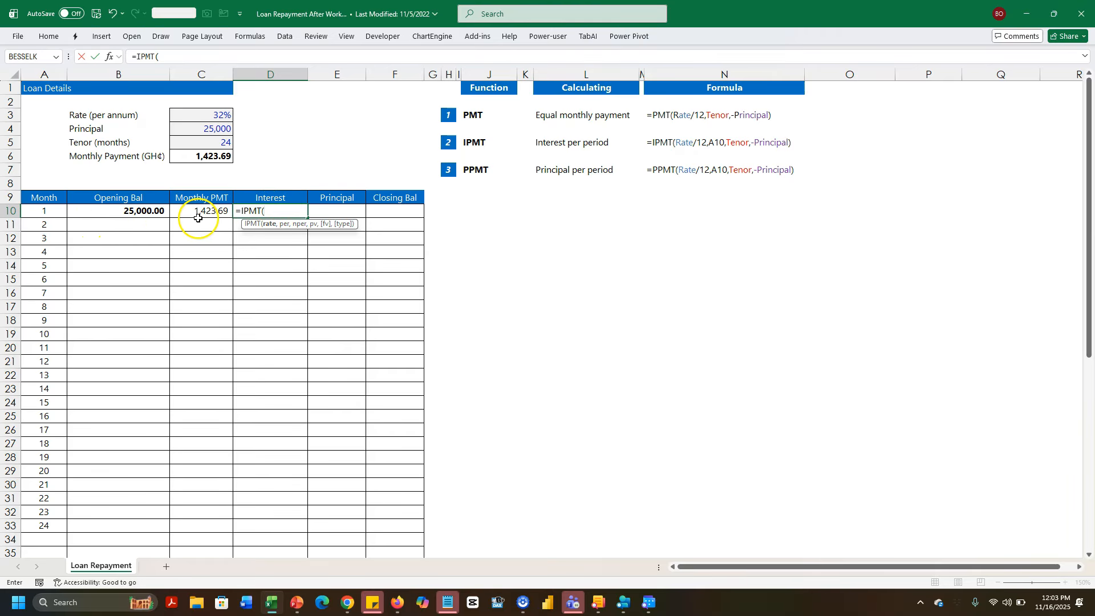
pyautogui.click(220, 117)
pyautogui.write('/12,')
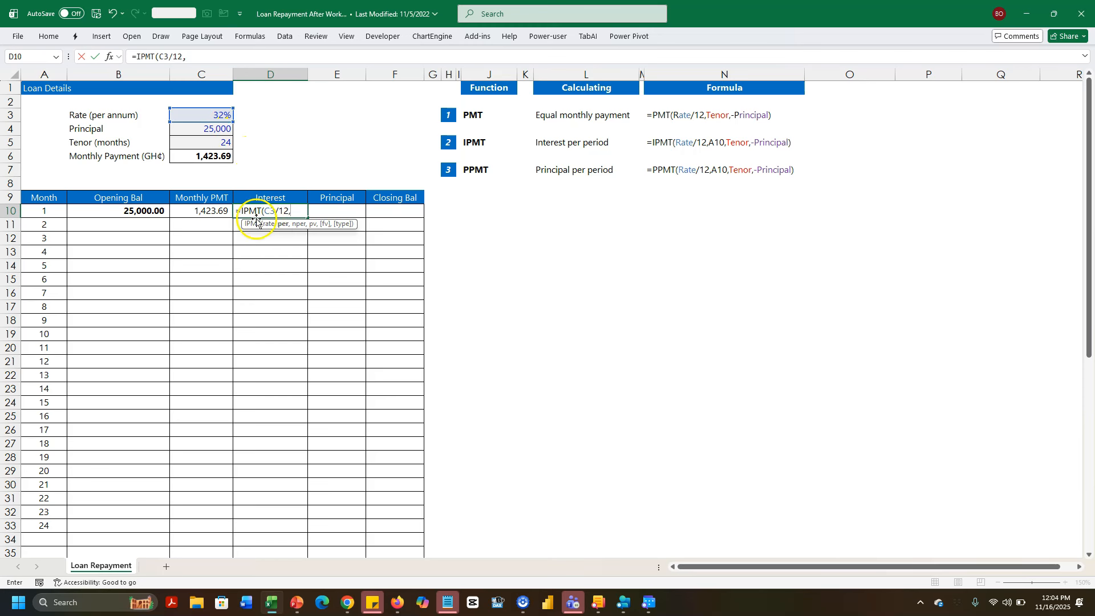
pyautogui.click(57, 211)
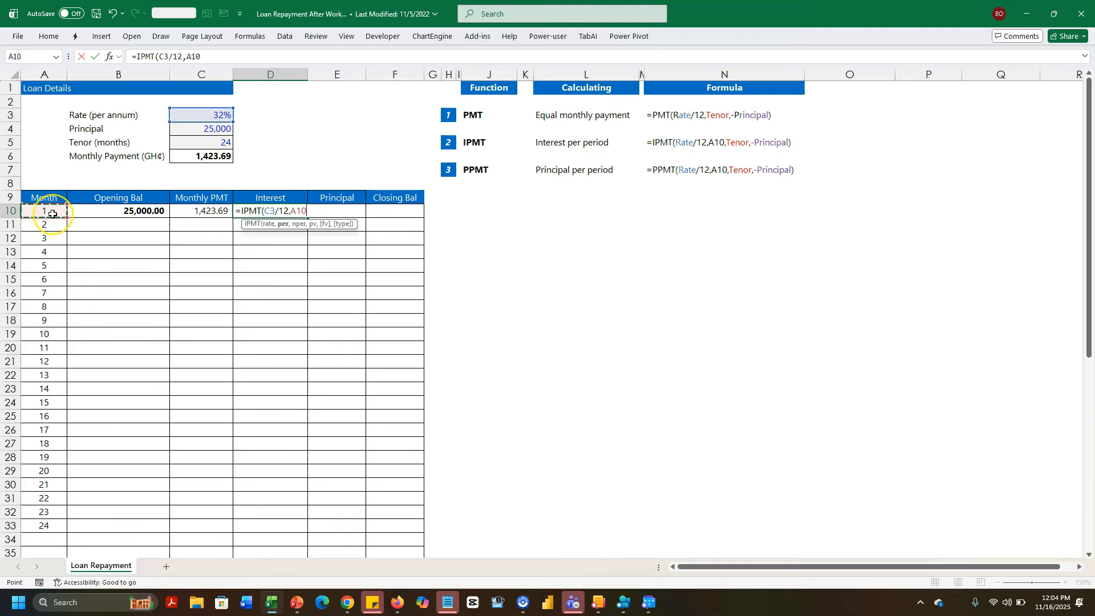
pyautogui.write(',')
pyautogui.click(187, 143)
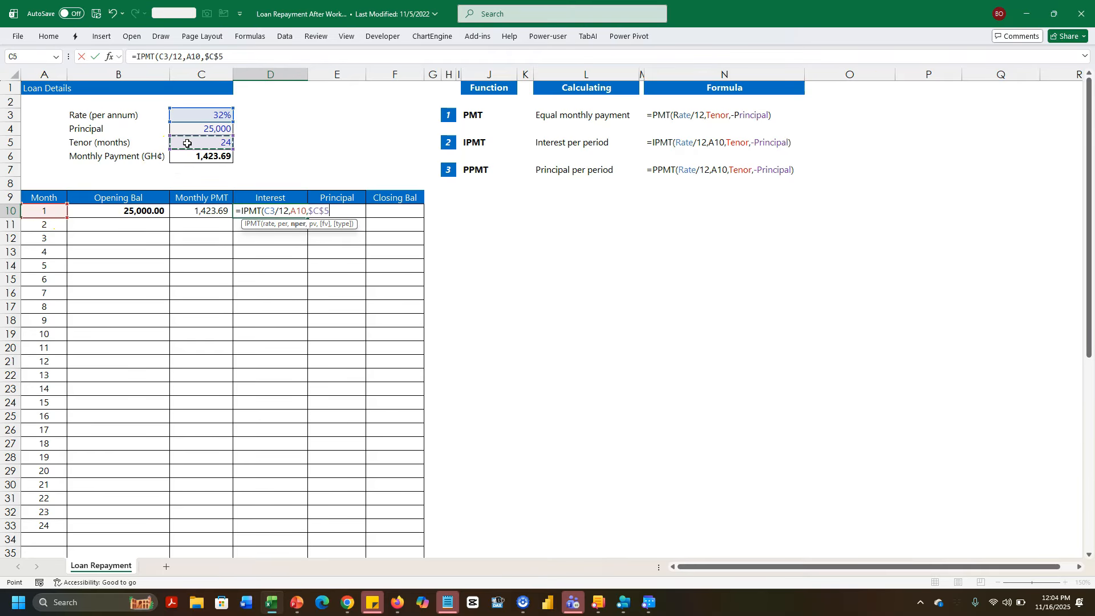
pyautogui.click(333, 213)
pyautogui.write(',')
pyautogui.click(220, 128)
pyautogui.press('F4')
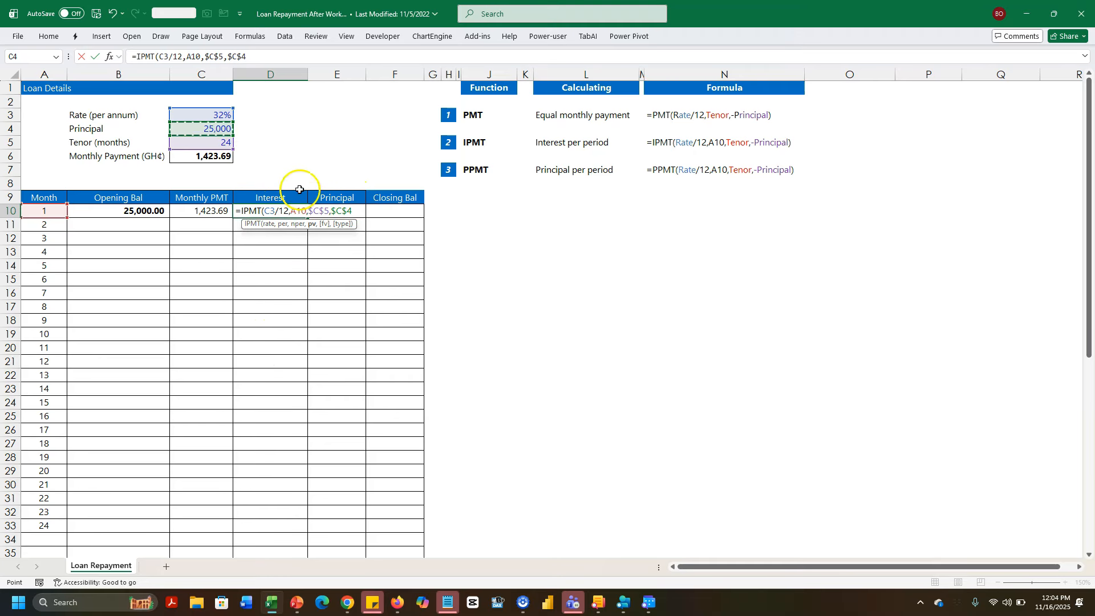
# - Lock the rate reference as $C$3, close the formula, and copy its text without committing D10
pyautogui.click(268, 211)
pyautogui.press('F4')
pyautogui.click(364, 211)
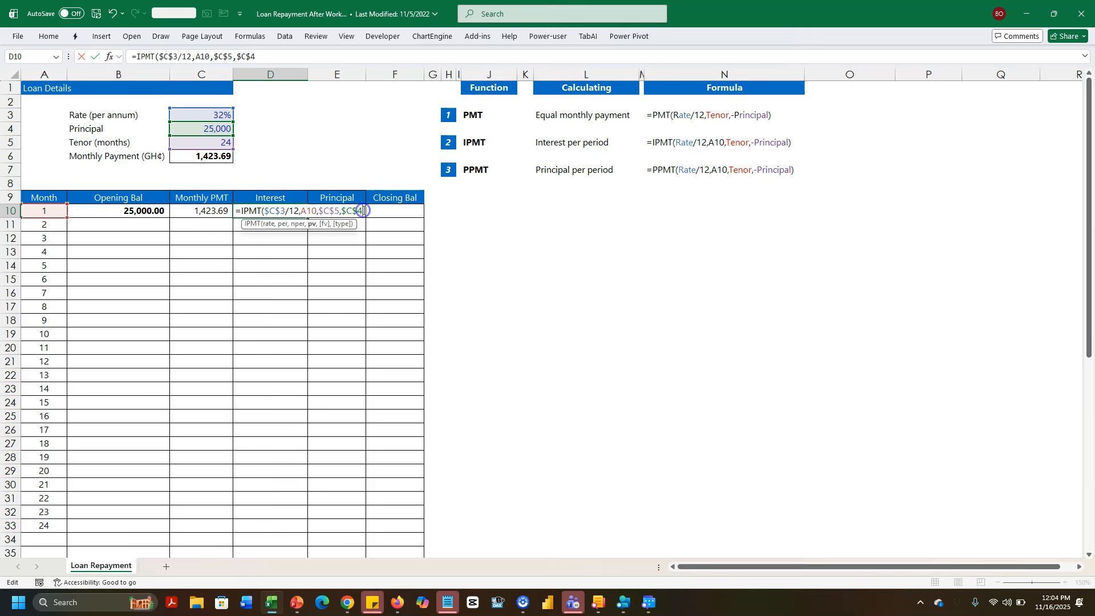
pyautogui.write(')')
pyautogui.click(364, 211)
pyautogui.moveTo(366, 211); pyautogui.dragTo(243, 211)
pyautogui.hotkey('ctrl', 'c')
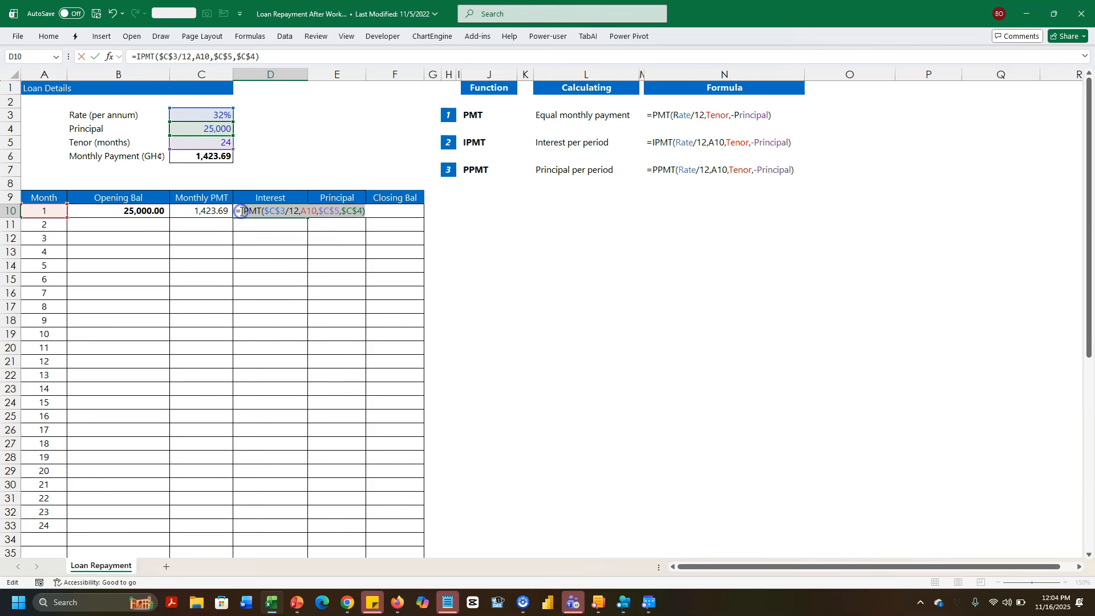
pyautogui.press('Escape')
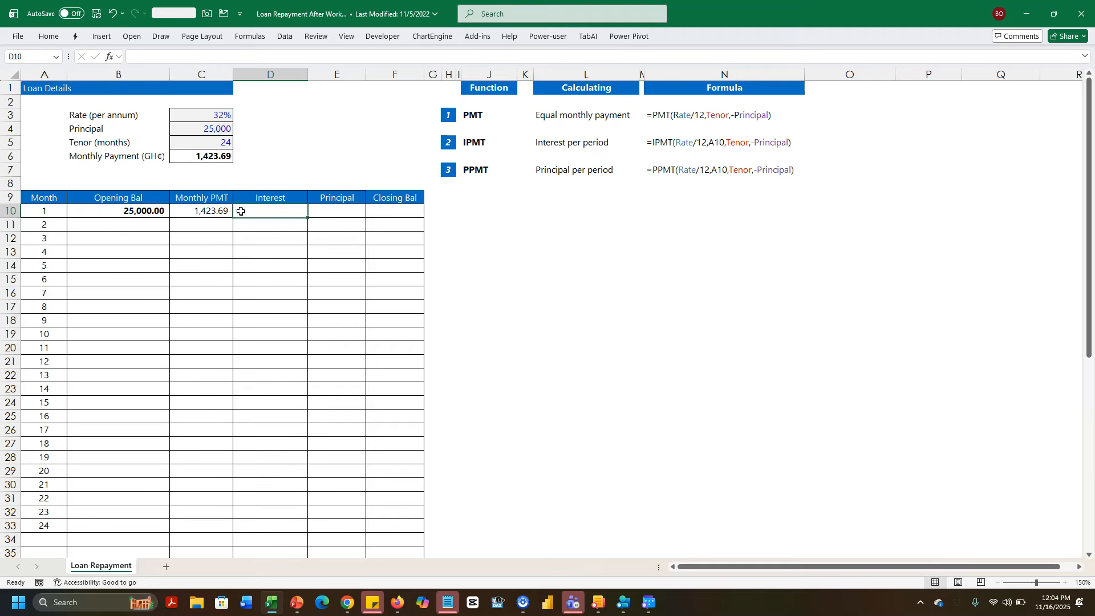
# - Paste the interest formula into D10 and negate it as =-IPMT(...), giving 666.67
pyautogui.write('=')
pyautogui.hotkey('ctrl', 'v')
pyautogui.press('Return')
pyautogui.click(258, 212)
pyautogui.doubleClick(246, 211)
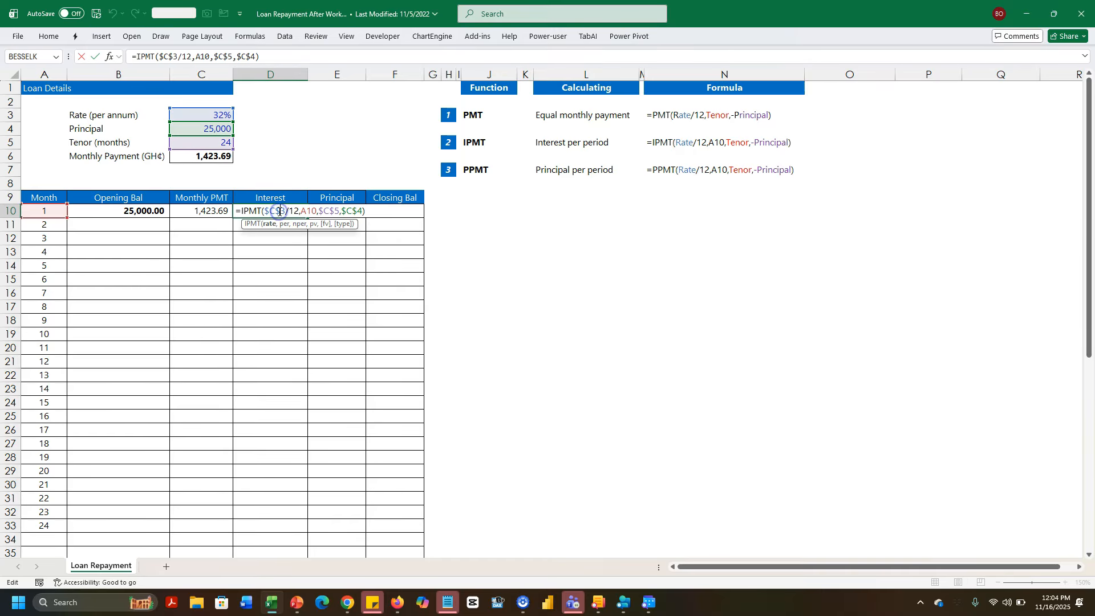
pyautogui.click(239, 211)
pyautogui.write('-')
pyautogui.press('Return')
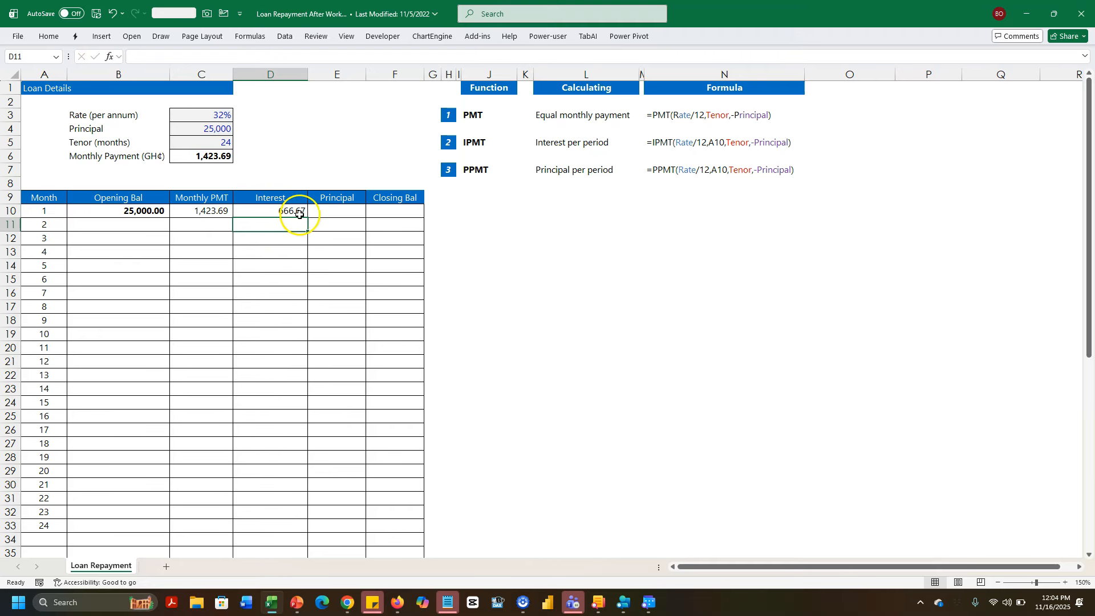
# - Turn the pasted formula into =-PPMT(...) in E10 for a month 1 principal of 757.02
pyautogui.click(328, 211)
pyautogui.write('=')
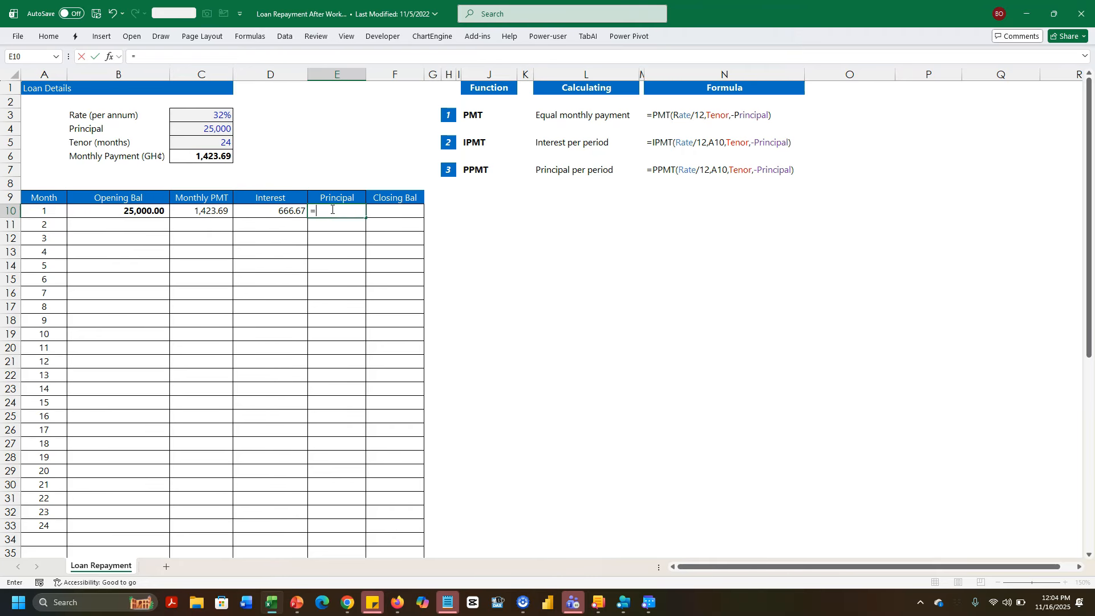
pyautogui.hotkey('ctrl', 'v')
pyautogui.click(318, 211)
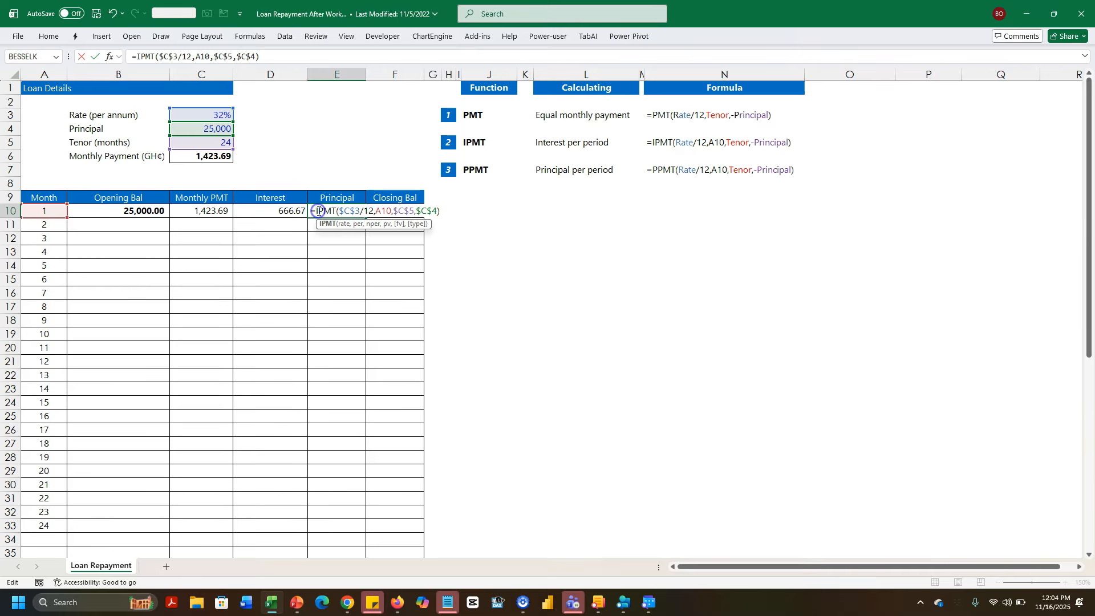
pyautogui.press('Delete')
pyautogui.write('P')
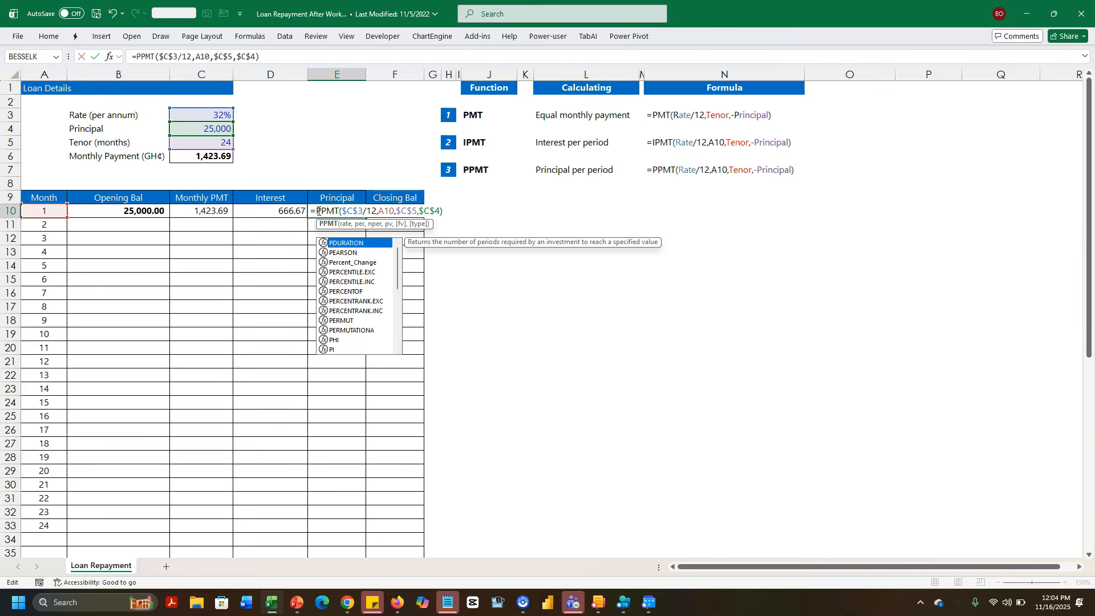
pyautogui.press('Escape')
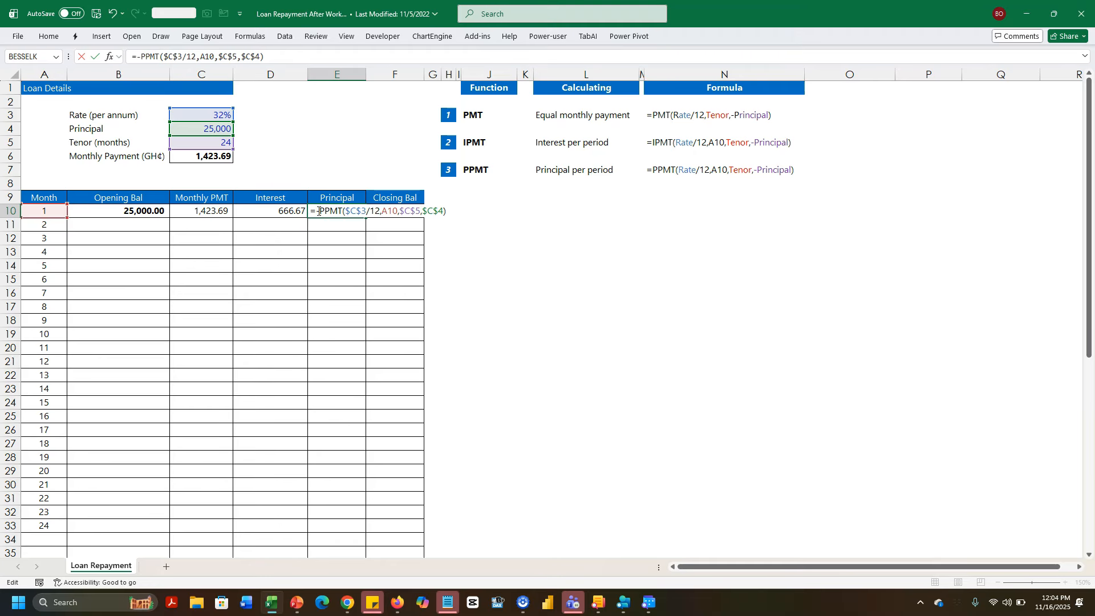
pyautogui.press('Return')
# - Enter the closing balance =B10-E10 in F10, giving 24,242.98
pyautogui.click(287, 213)
pyautogui.click(336, 211)
pyautogui.click(215, 212)
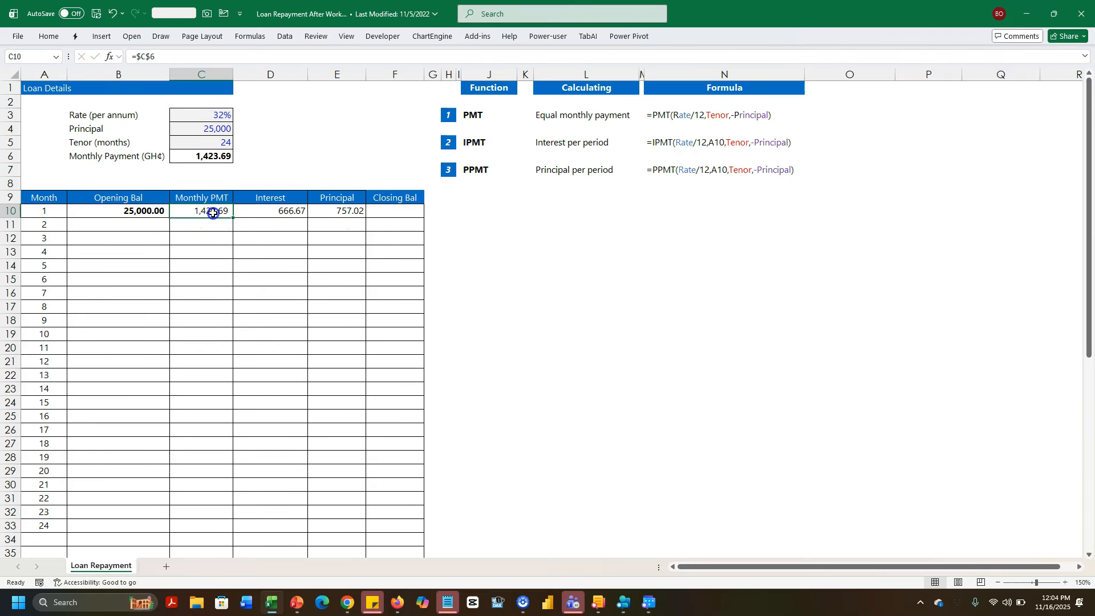
pyautogui.write('=')
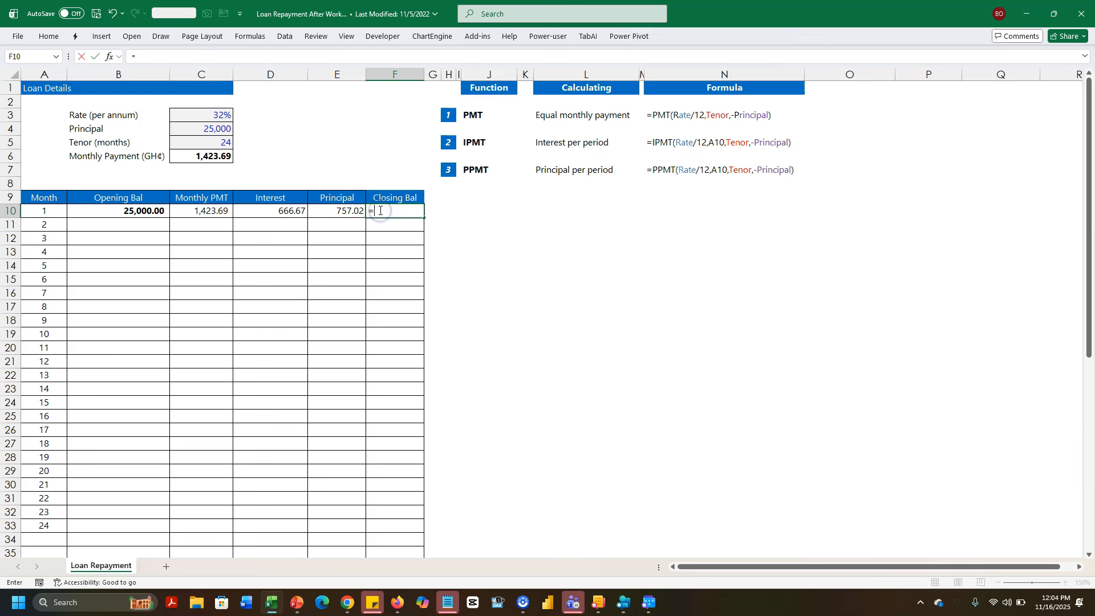
pyautogui.click(147, 212)
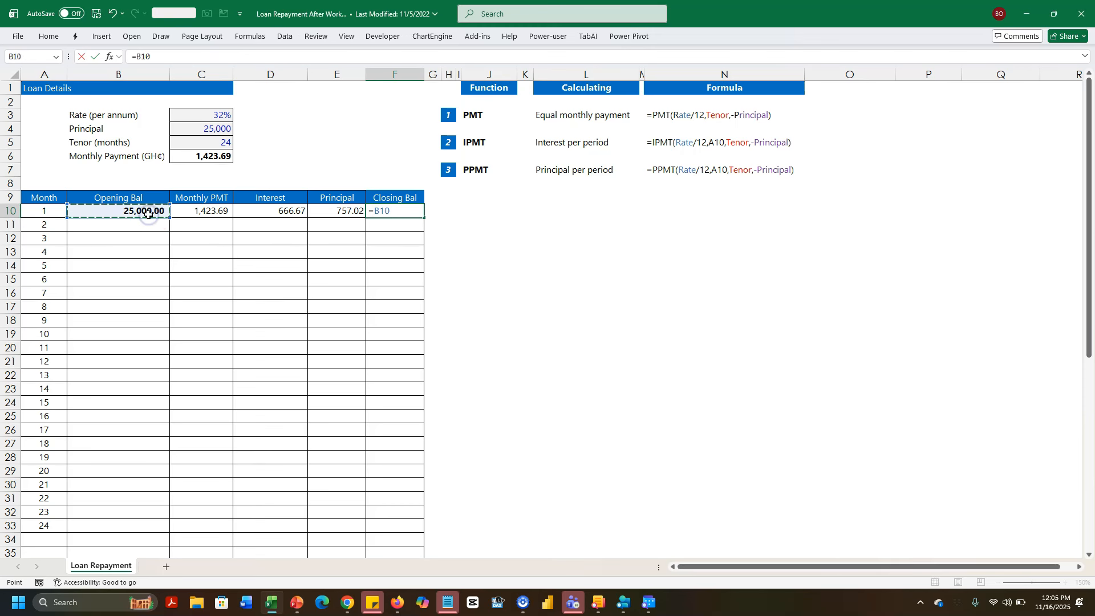
pyautogui.write('-')
pyautogui.click(322, 211)
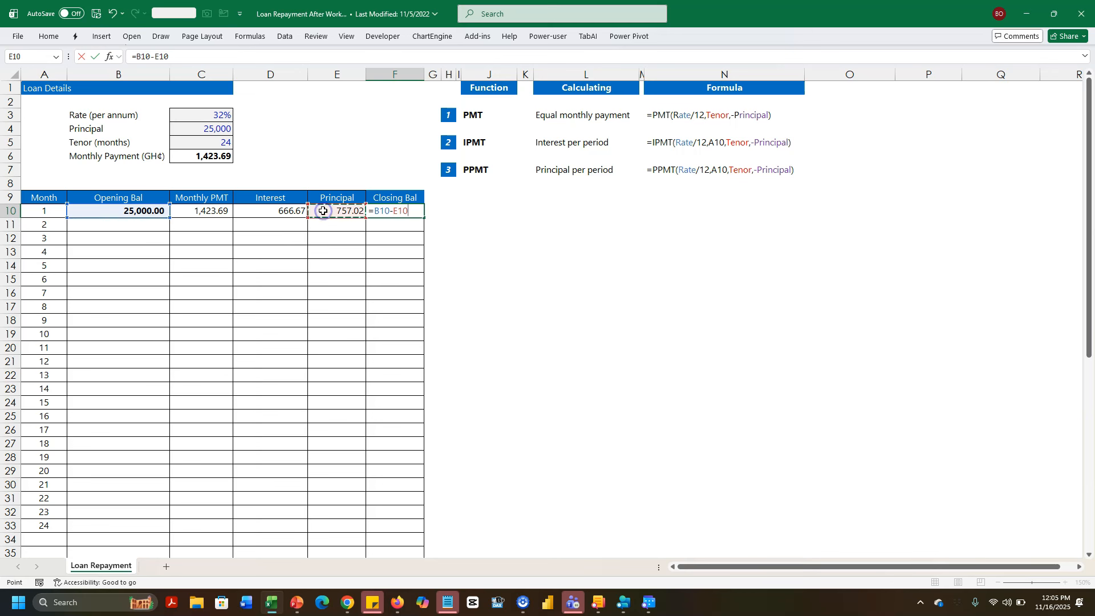
pyautogui.press('Return')
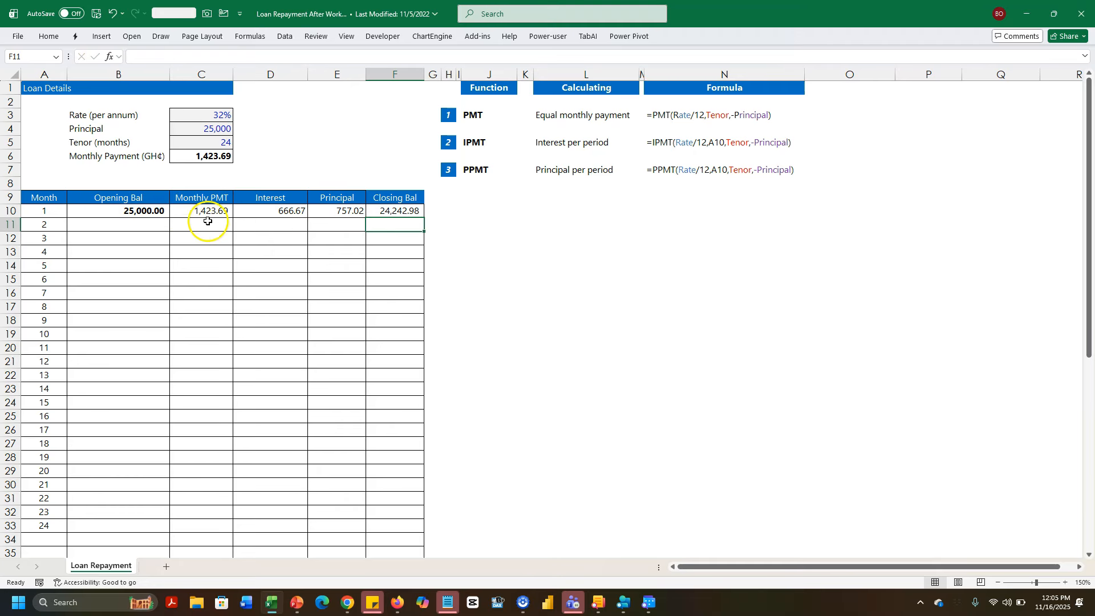
# - Set month 2's opening balance B11 to =F10 and fill row 10's formulas into C11:F11
pyautogui.click(117, 224)
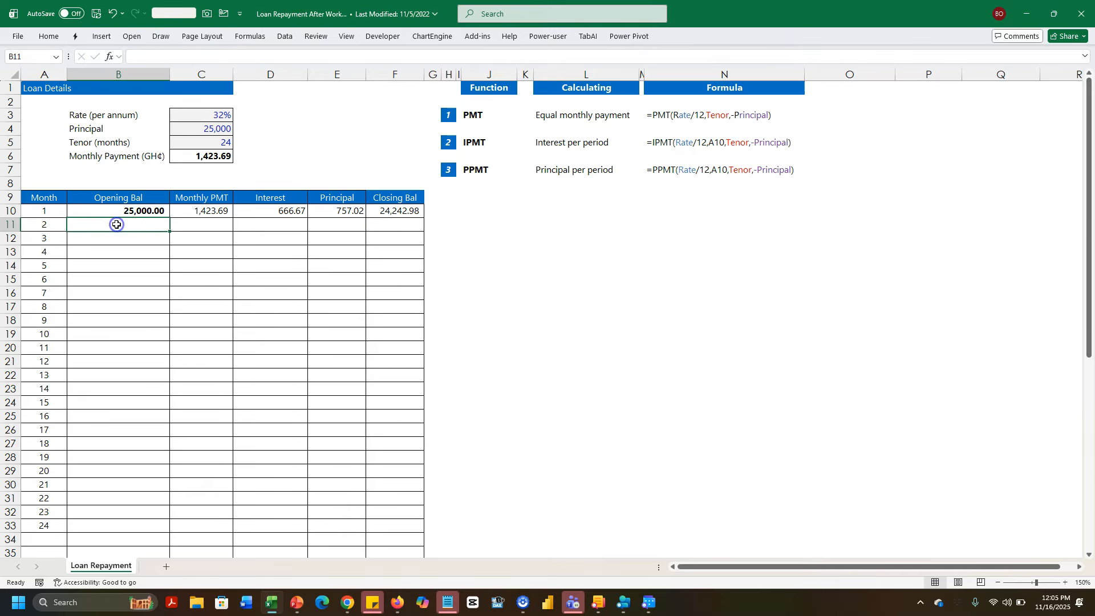
pyautogui.write('=')
pyautogui.click(387, 211)
pyautogui.press('Return')
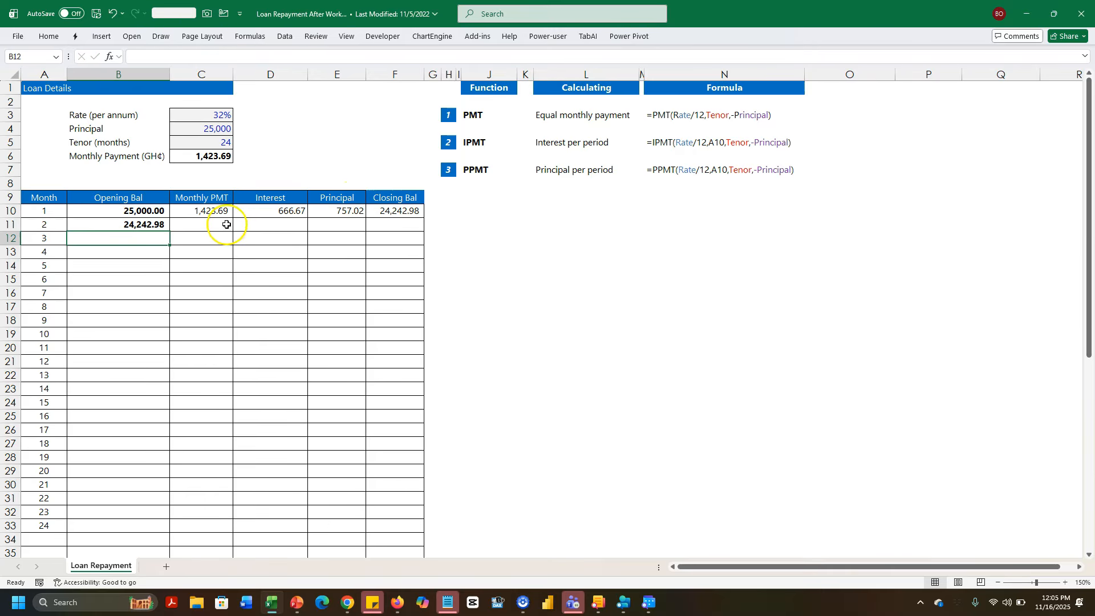
pyautogui.click(218, 227)
pyautogui.hotkey('shift', 'Right')
pyautogui.hotkey('shift', 'Right')
pyautogui.hotkey('shift', 'Right')
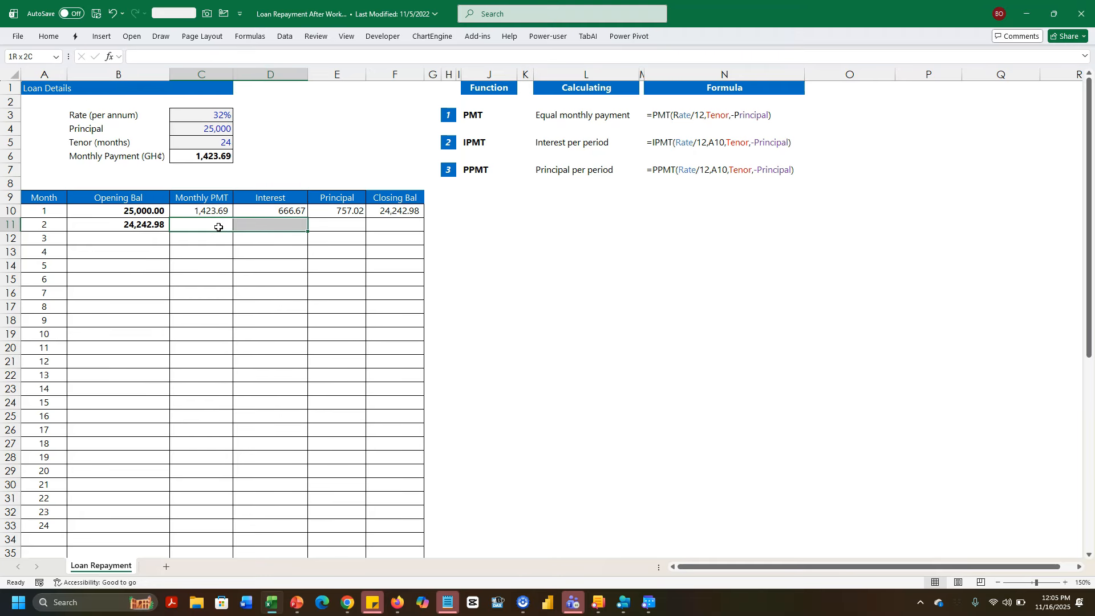
pyautogui.hotkey('ctrl', 'd')
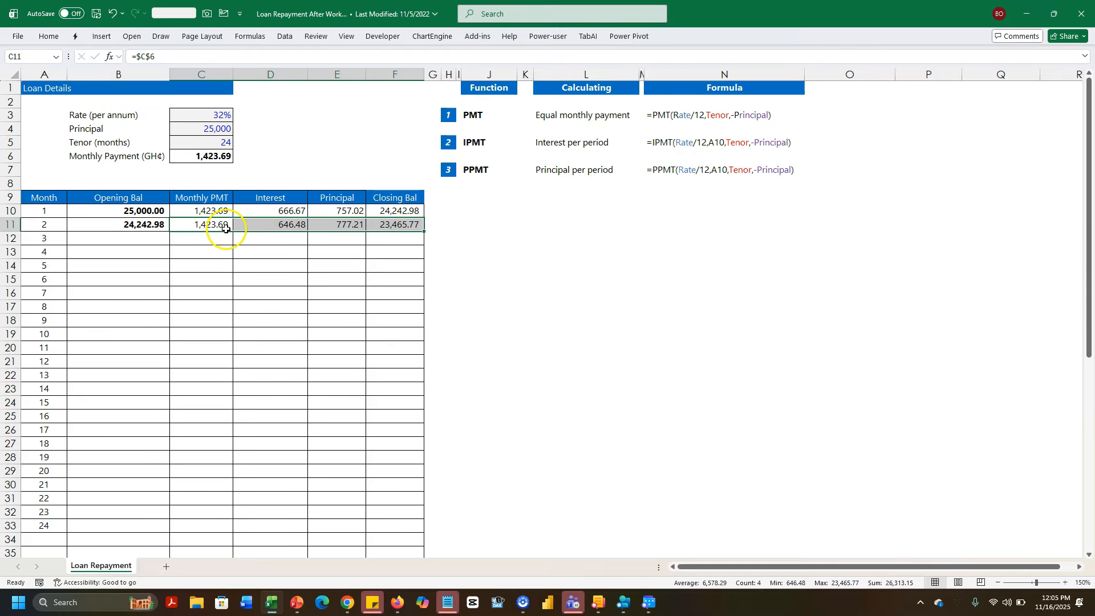
# - Fill month 2's formulas down through month 24 and check the closing balance reaches (0.00)
pyautogui.moveTo(158, 226); pyautogui.dragTo(413, 223)
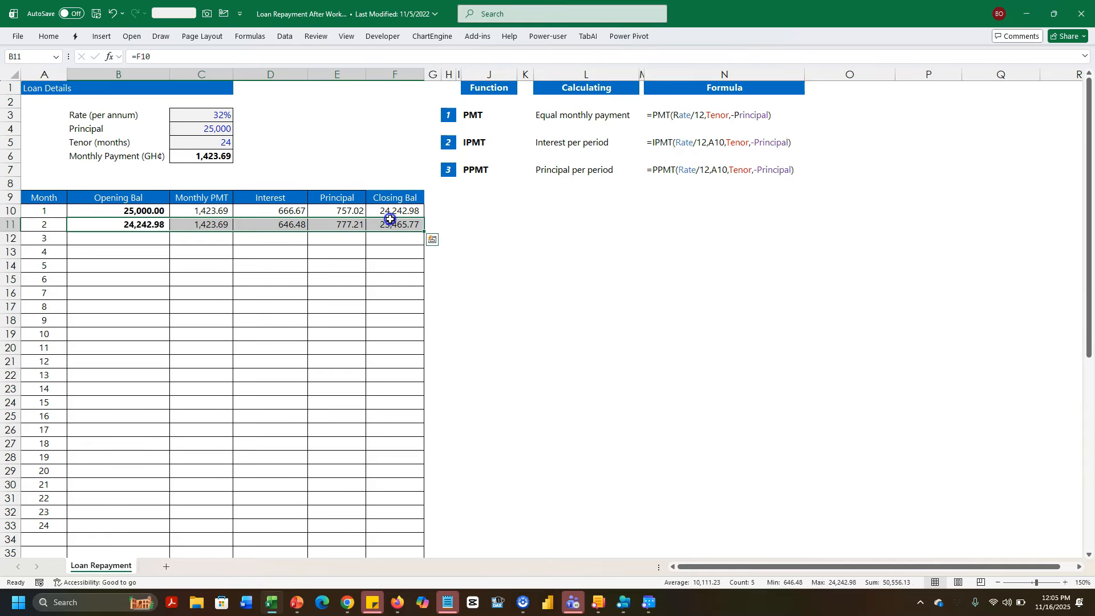
pyautogui.doubleClick(424, 233)
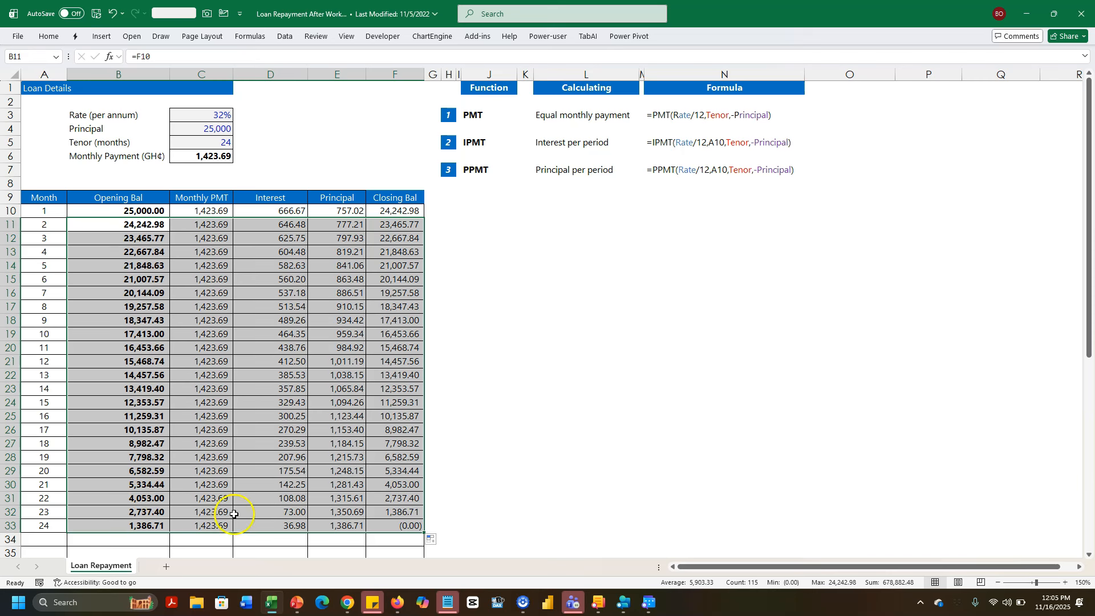
pyautogui.click(399, 529)
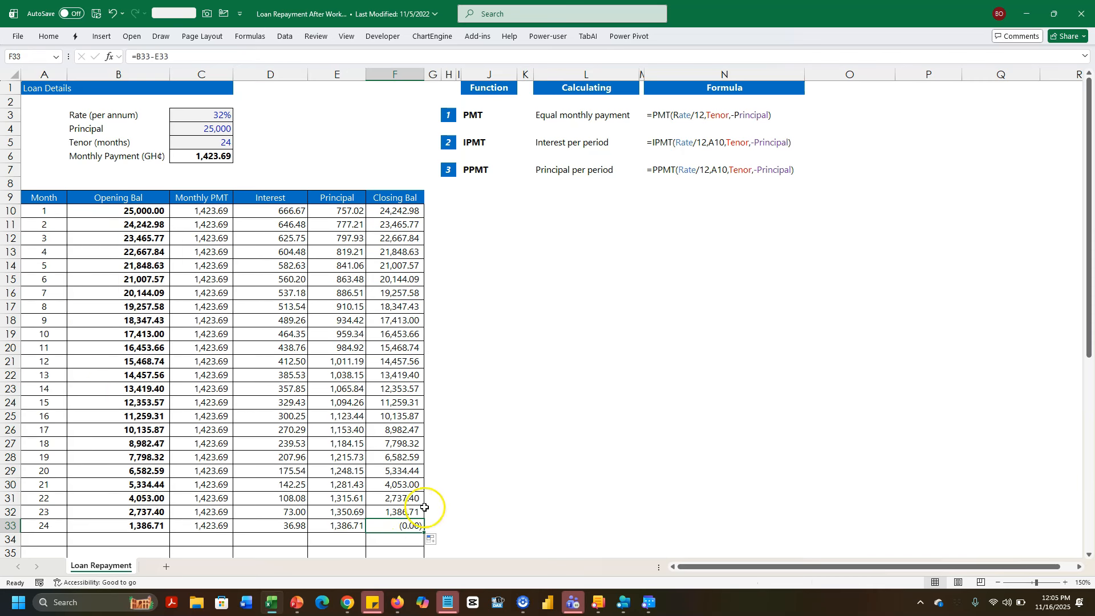
pyautogui.click(334, 471)
pyautogui.press('Left')
pyautogui.press('Left')
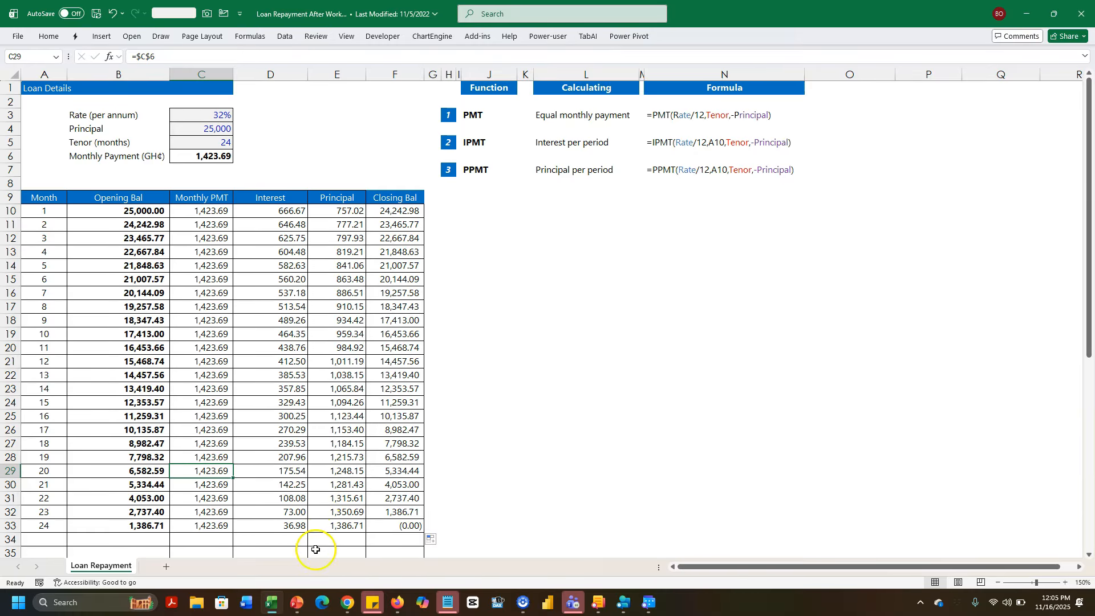
pyautogui.click(397, 601)
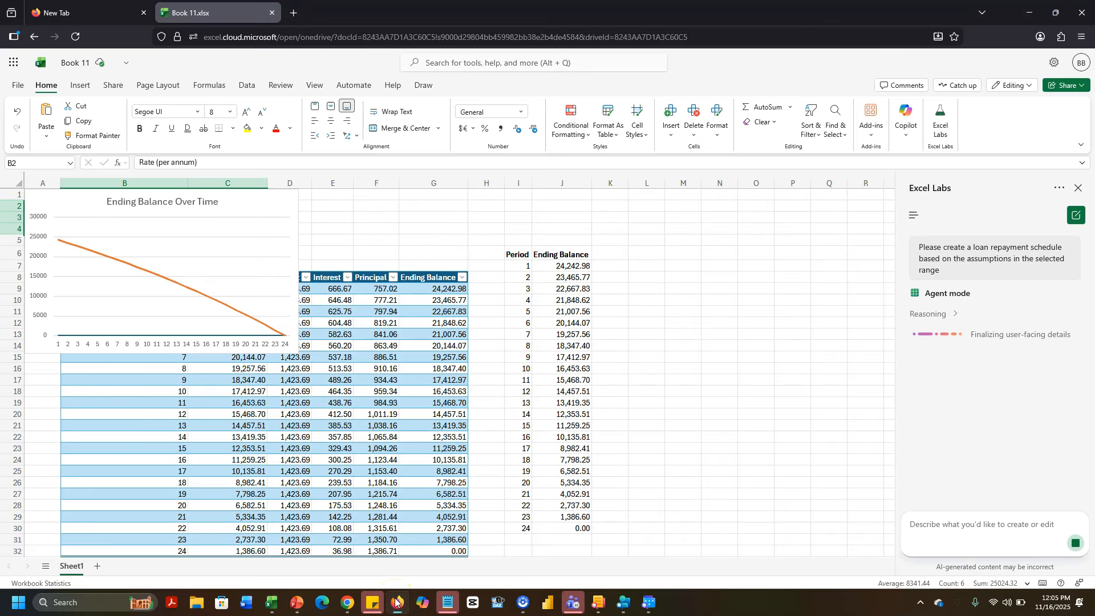
pyautogui.click(286, 199)
pyautogui.moveTo(286, 199); pyautogui.dragTo(796, 317)
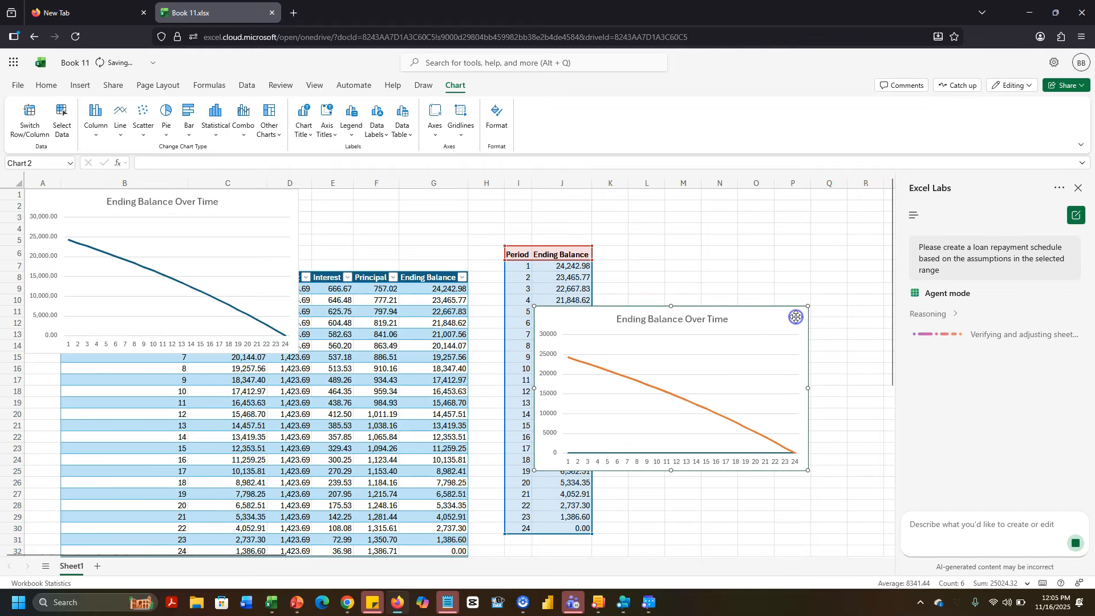
pyautogui.moveTo(282, 205); pyautogui.dragTo(819, 228)
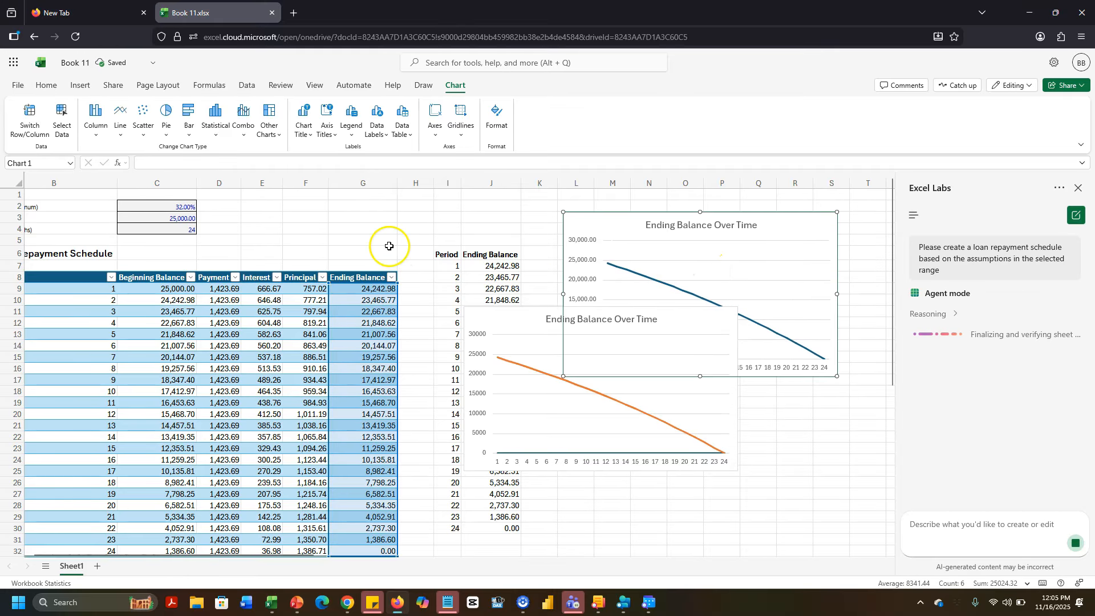
pyautogui.hscroll(-2, 344, 244)
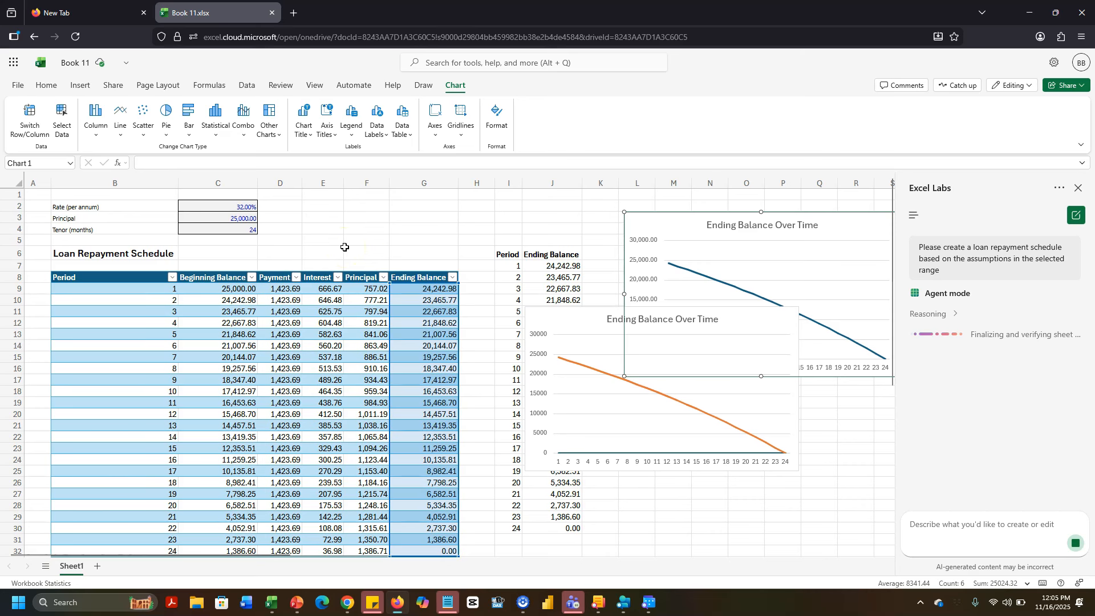
pyautogui.click(177, 290)
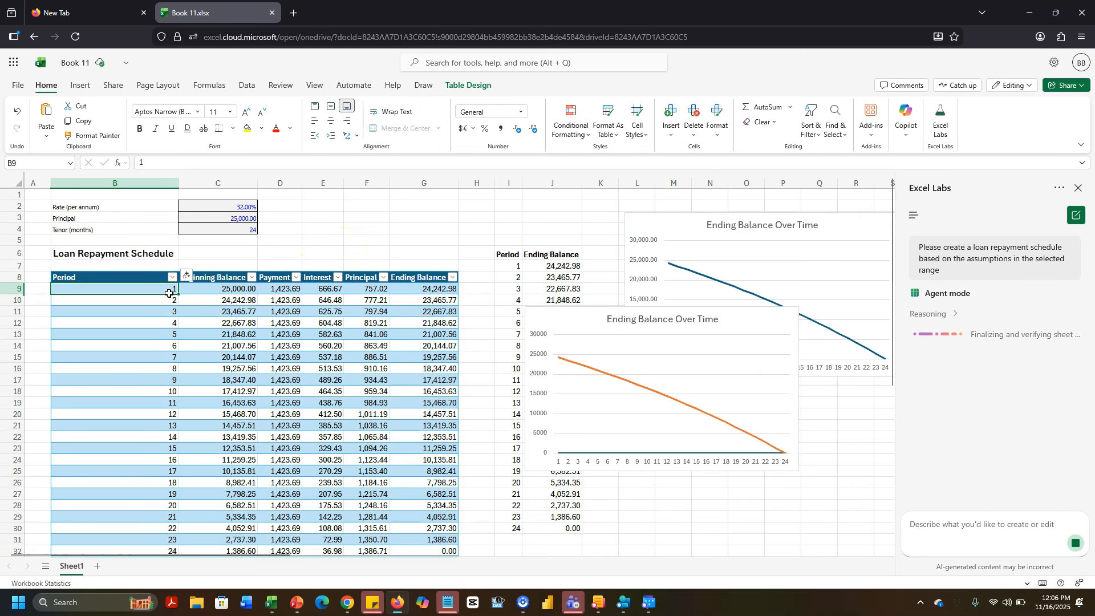
# - Inspect the agent's period 1 Beginning Balance in C9 and =ROUND(-PMT(...),2) payment in D9
pyautogui.click(204, 290)
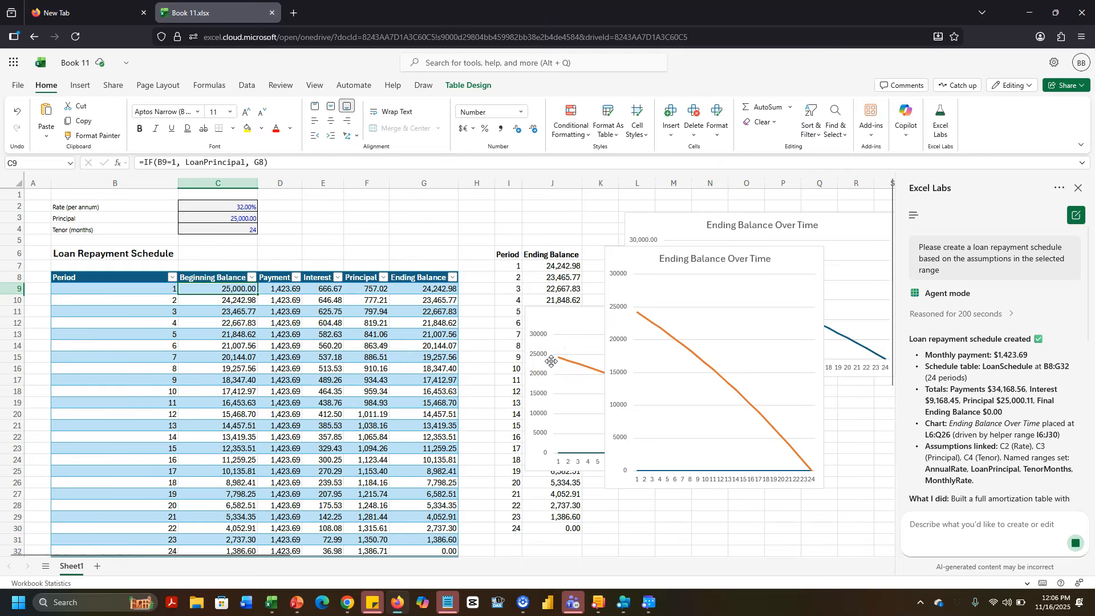
pyautogui.click(289, 288)
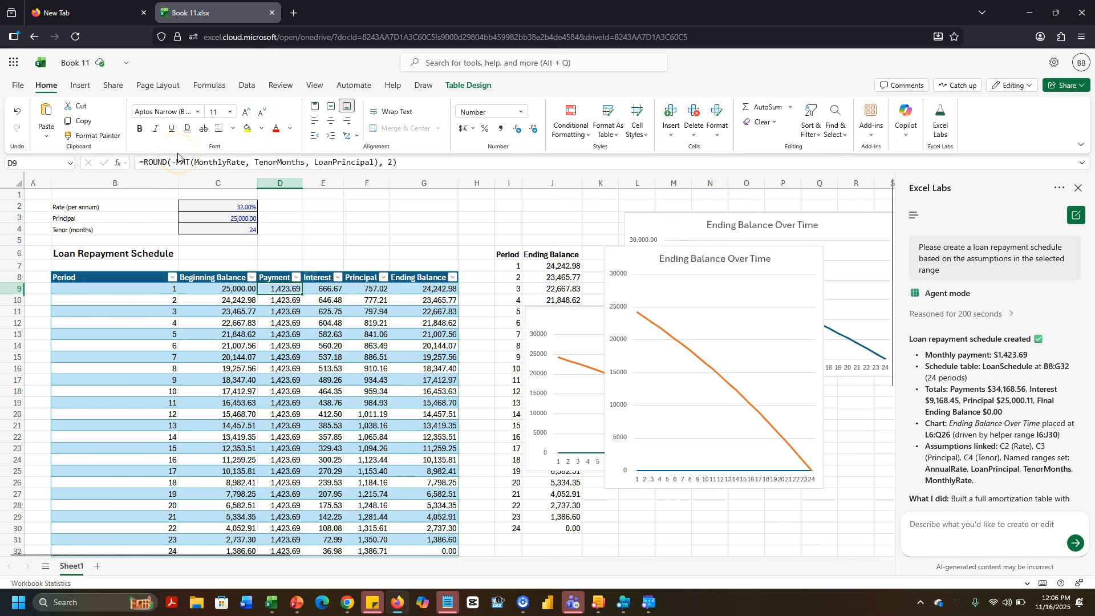
pyautogui.moveTo(189, 162)
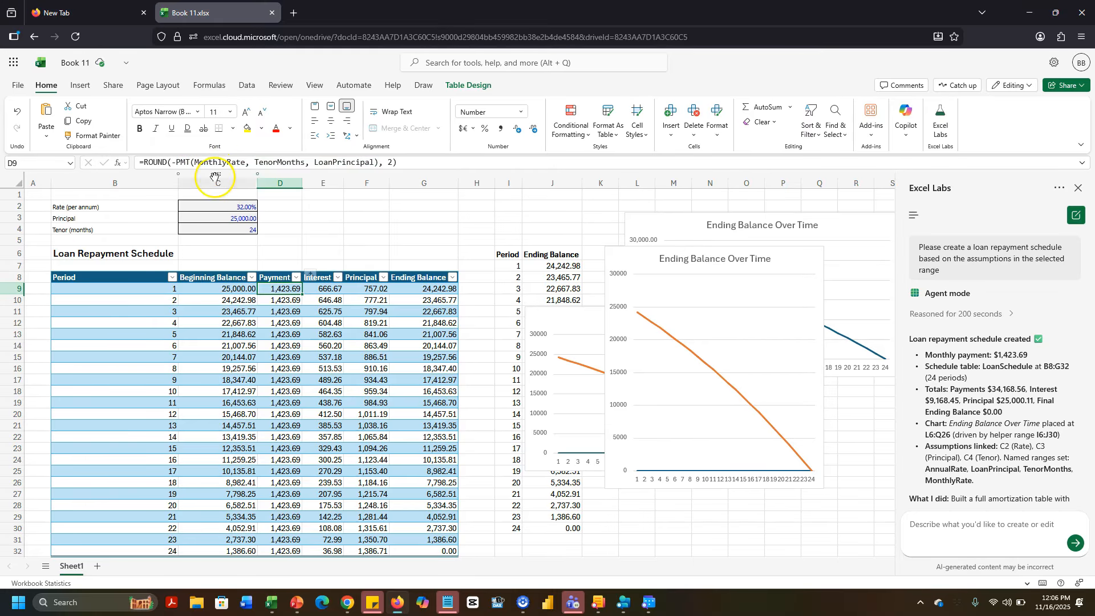
pyautogui.click(218, 208)
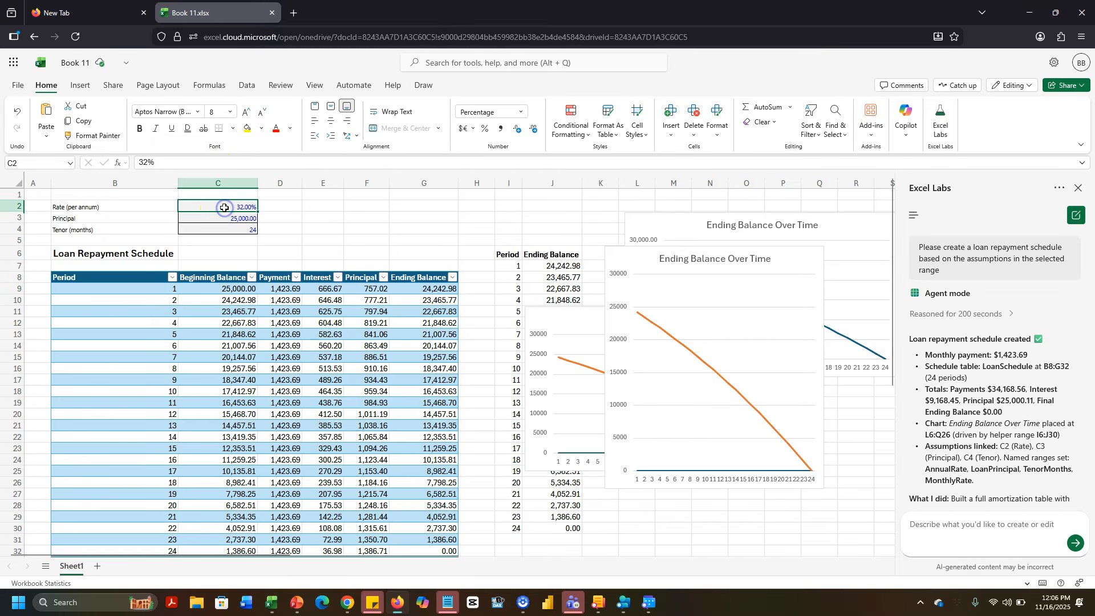
pyautogui.click(180, 215)
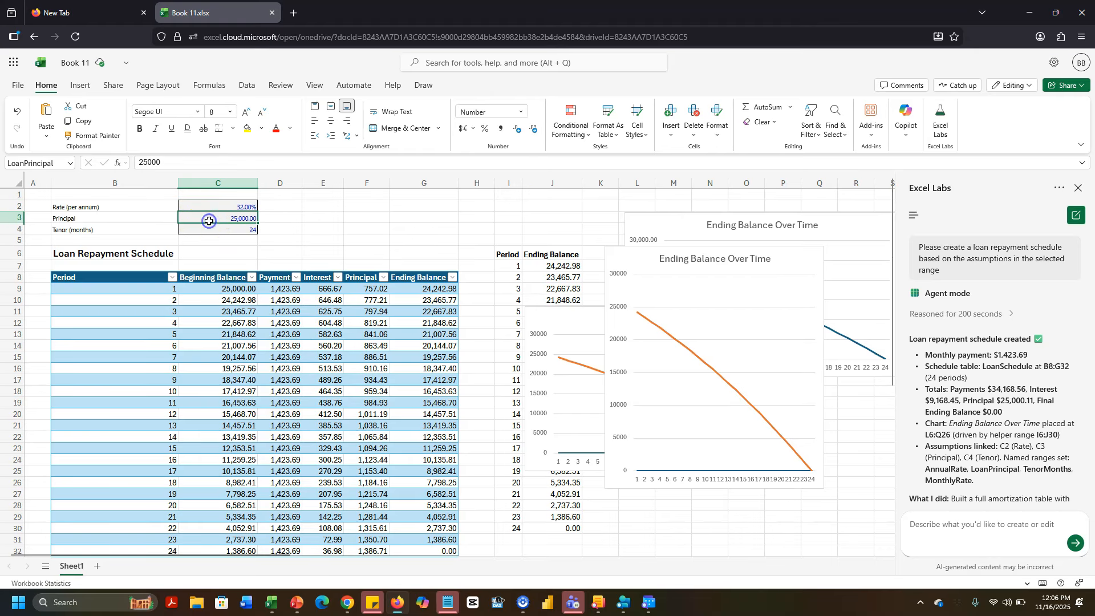
pyautogui.click(193, 229)
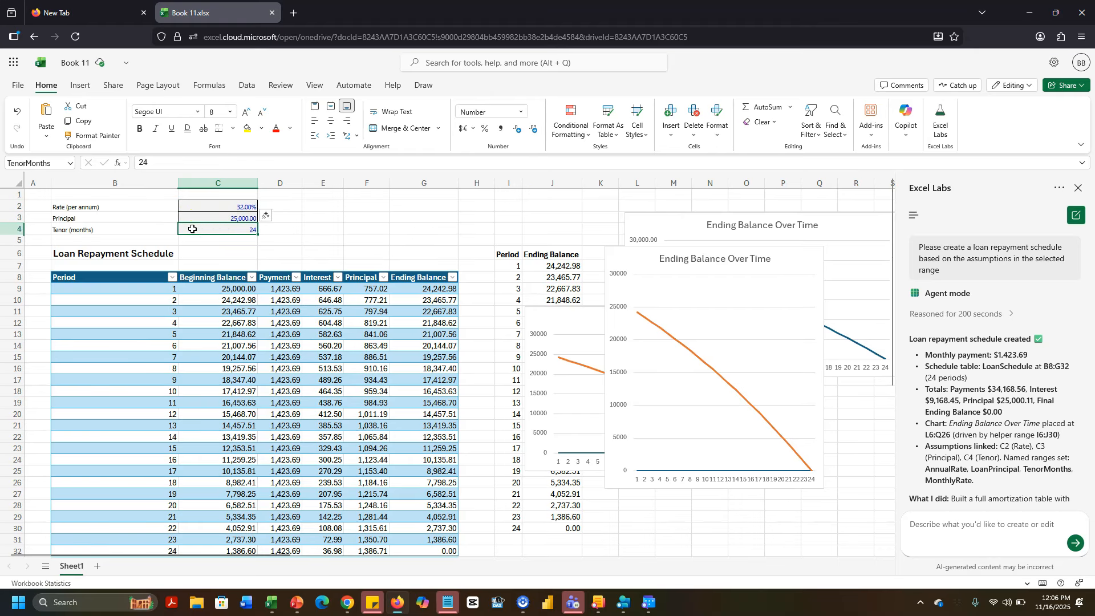
pyautogui.click(70, 163)
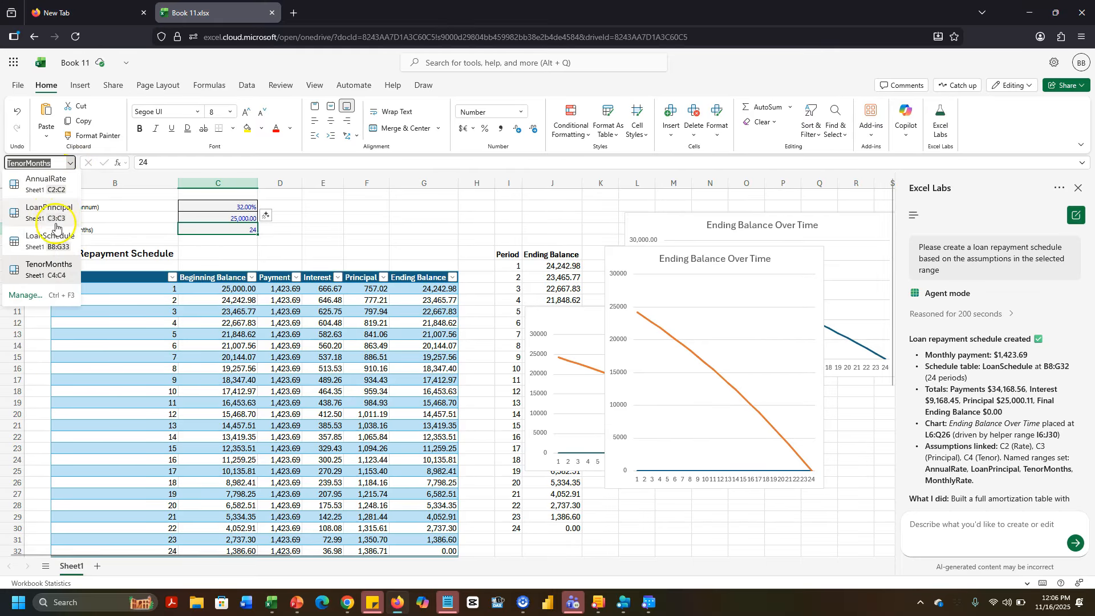
pyautogui.click(124, 214)
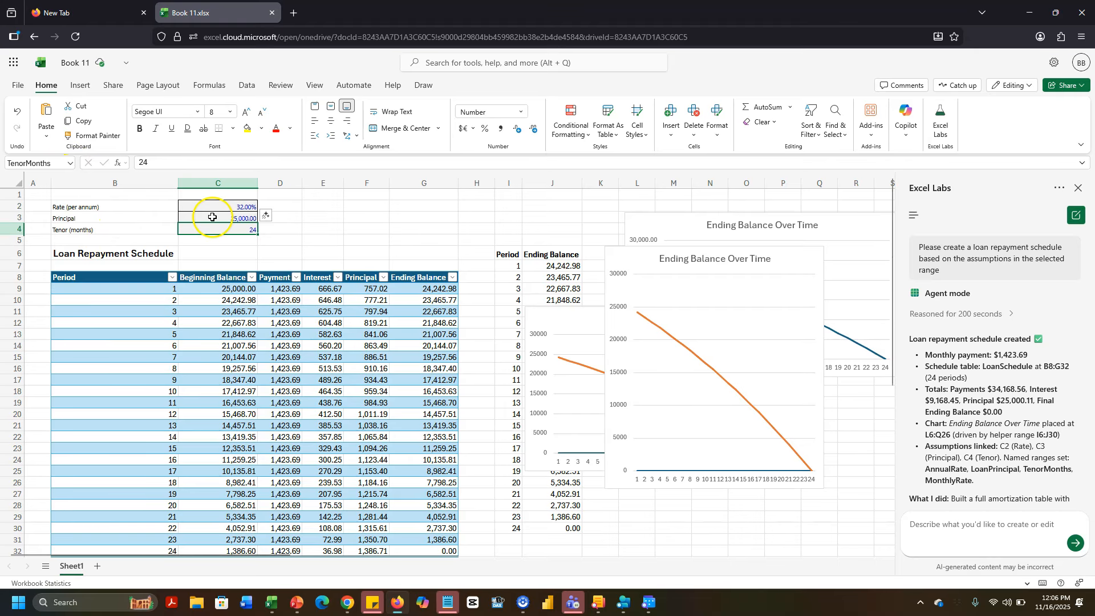
pyautogui.click(281, 289)
pyautogui.click(321, 292)
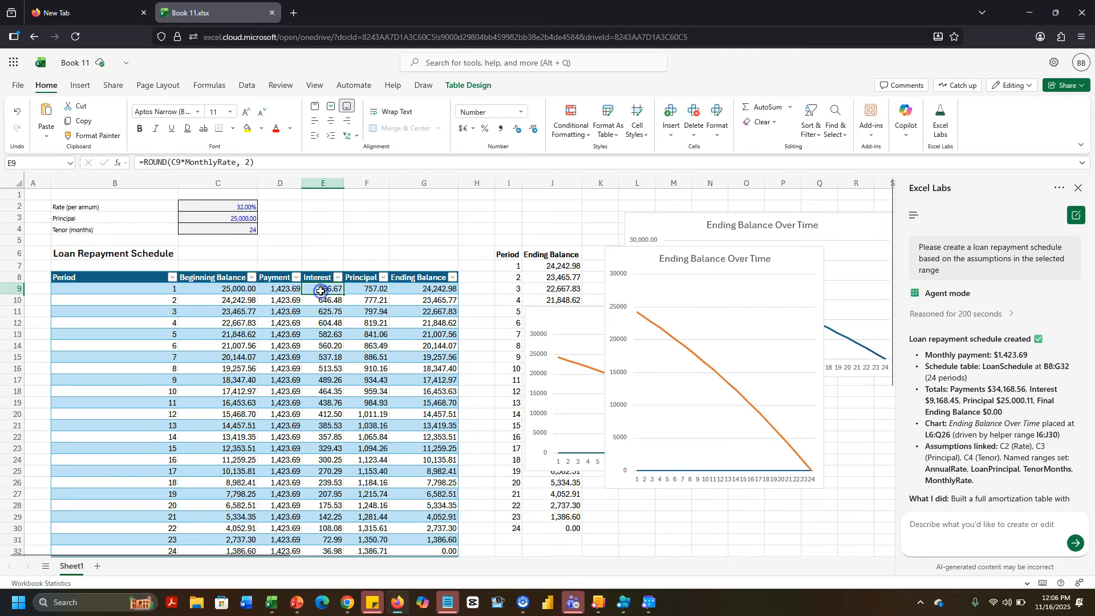
pyautogui.click(318, 291)
pyautogui.click(358, 291)
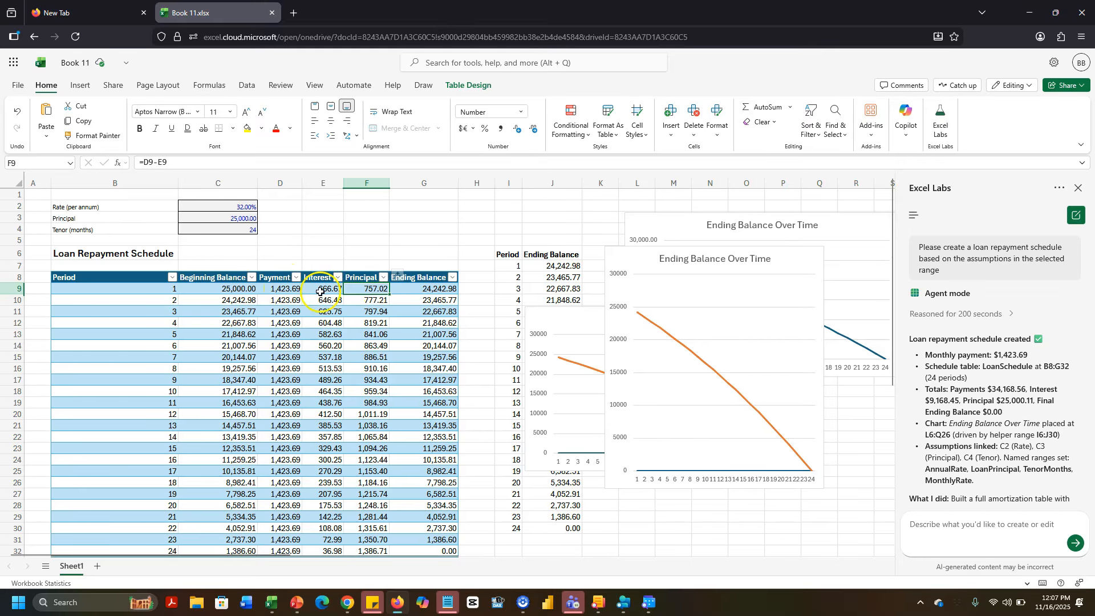
pyautogui.click(426, 291)
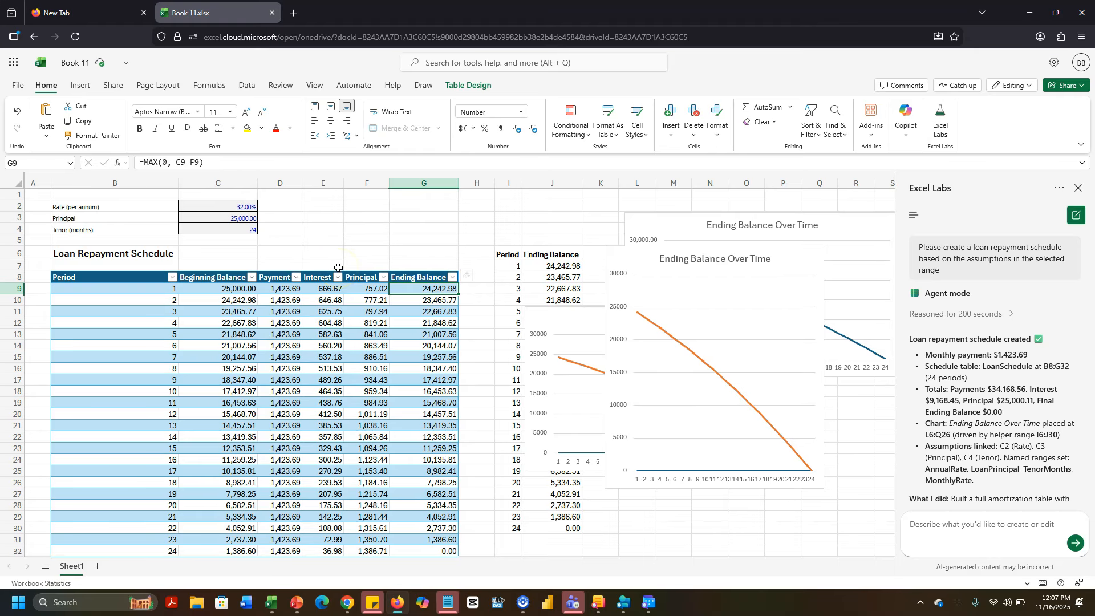
pyautogui.click(243, 302)
pyautogui.press('Right')
pyautogui.press('Right')
pyautogui.press('Right')
pyautogui.press('Right')
pyautogui.press('Down')
pyautogui.press('Down')
pyautogui.press('Down')
pyautogui.press('Down')
pyautogui.press('Down')
pyautogui.press('Down')
pyautogui.press('Down')
pyautogui.press('Down')
pyautogui.press('Down')
pyautogui.press('Down')
pyautogui.press('Down')
pyautogui.press('Down')
pyautogui.press('Down')
pyautogui.press('Down')
pyautogui.press('Down')
pyautogui.press('Down')
pyautogui.press('Down')
pyautogui.press('Down')
pyautogui.press('Down')
pyautogui.press('Down')
pyautogui.press('Down')
pyautogui.press('Down')
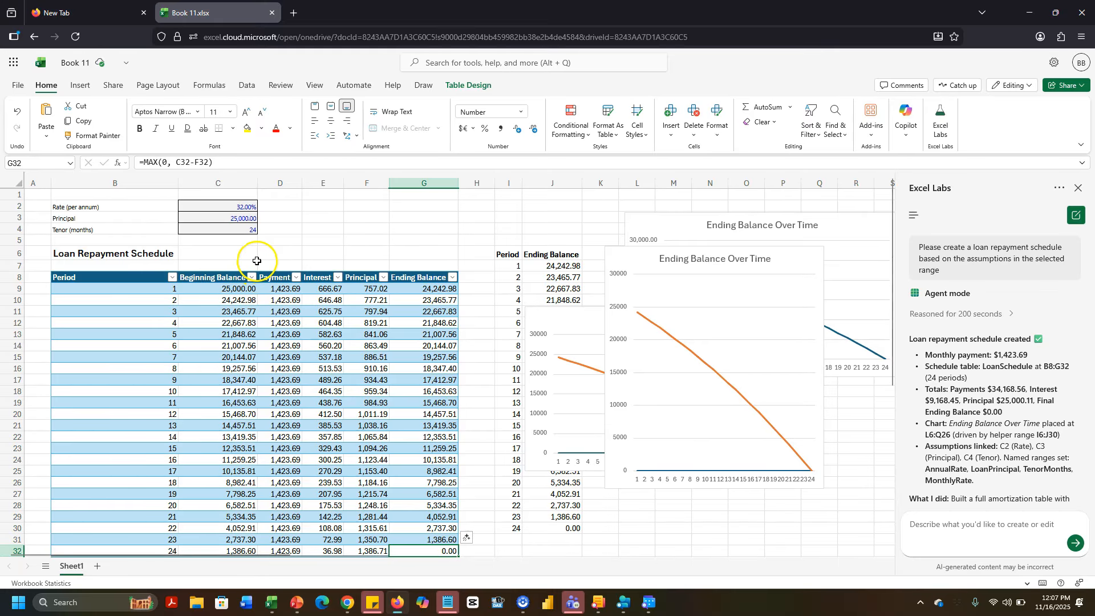
pyautogui.scroll(-1, 262, 296)
pyautogui.scroll(1, 275, 336)
pyautogui.hscroll(2, 432, 368)
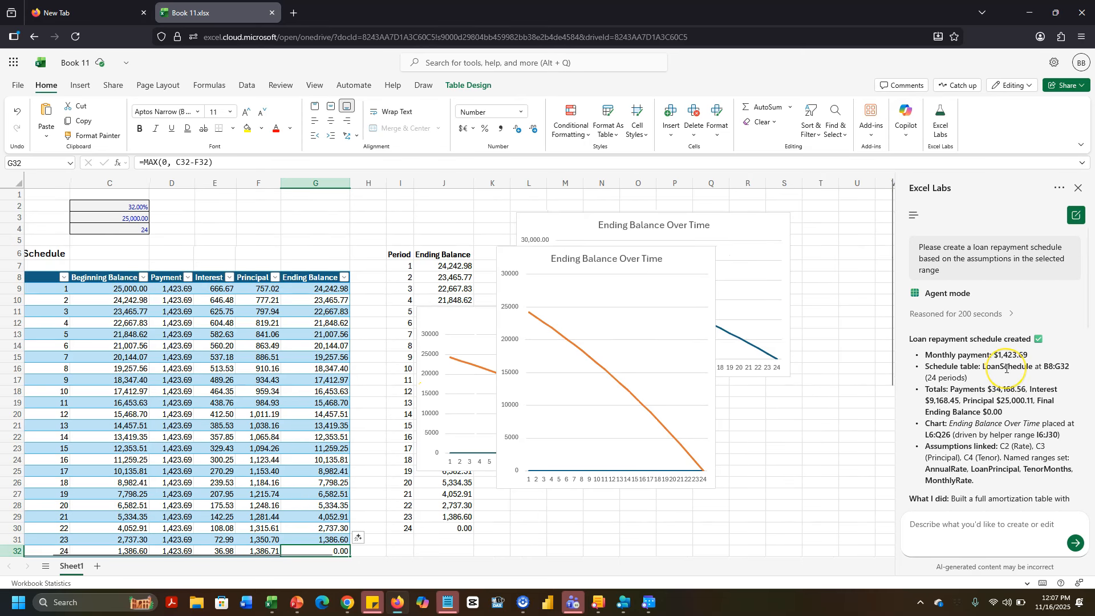
pyautogui.scroll(-2, 1006, 369)
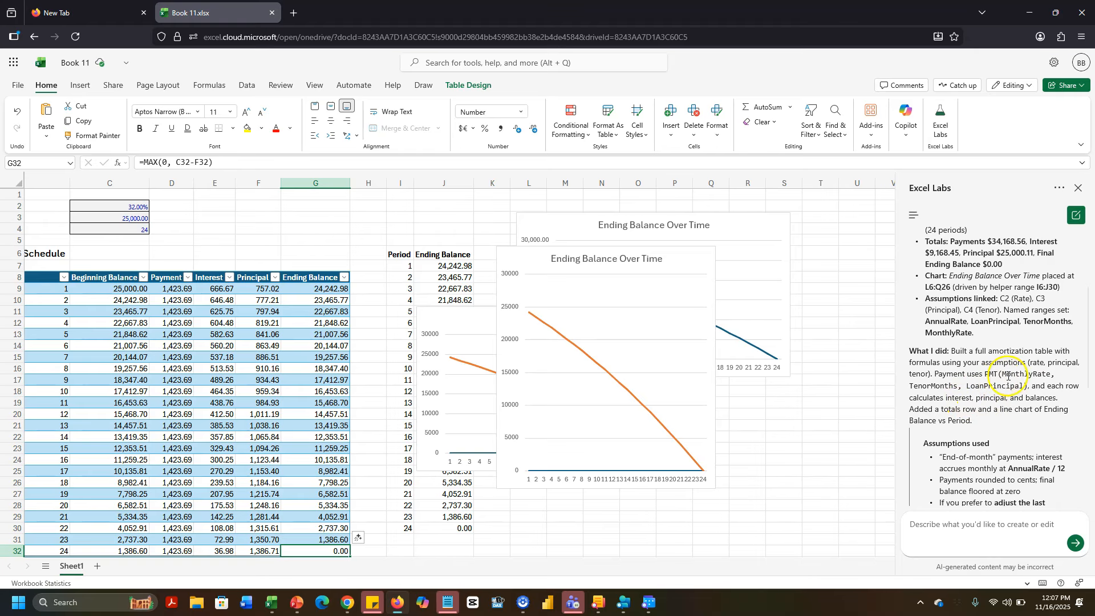
pyautogui.scroll(-2, 1003, 404)
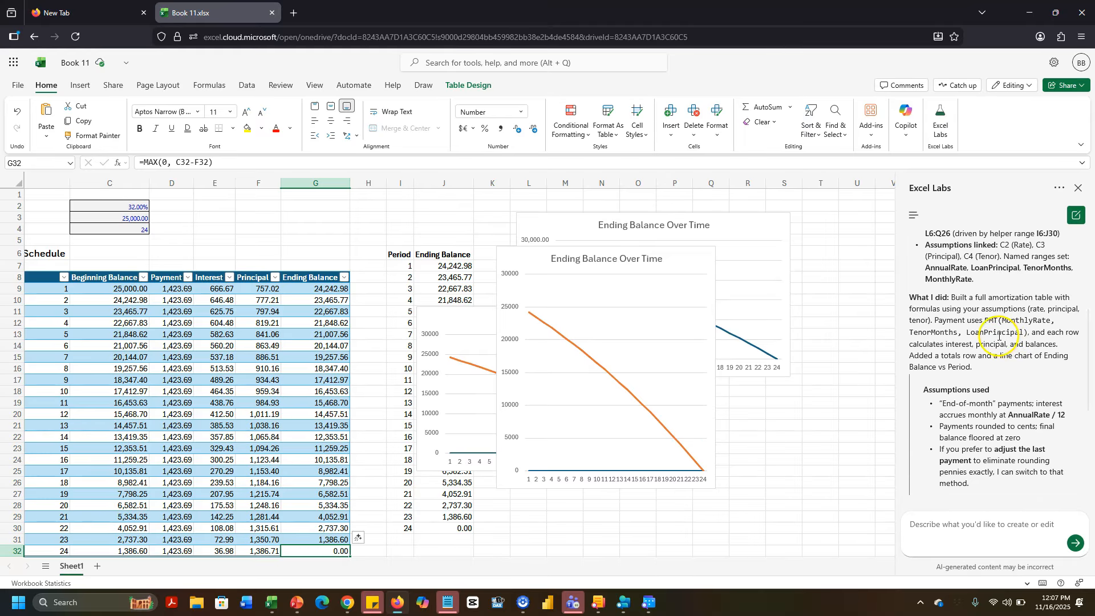
pyautogui.scroll(-2, 975, 385)
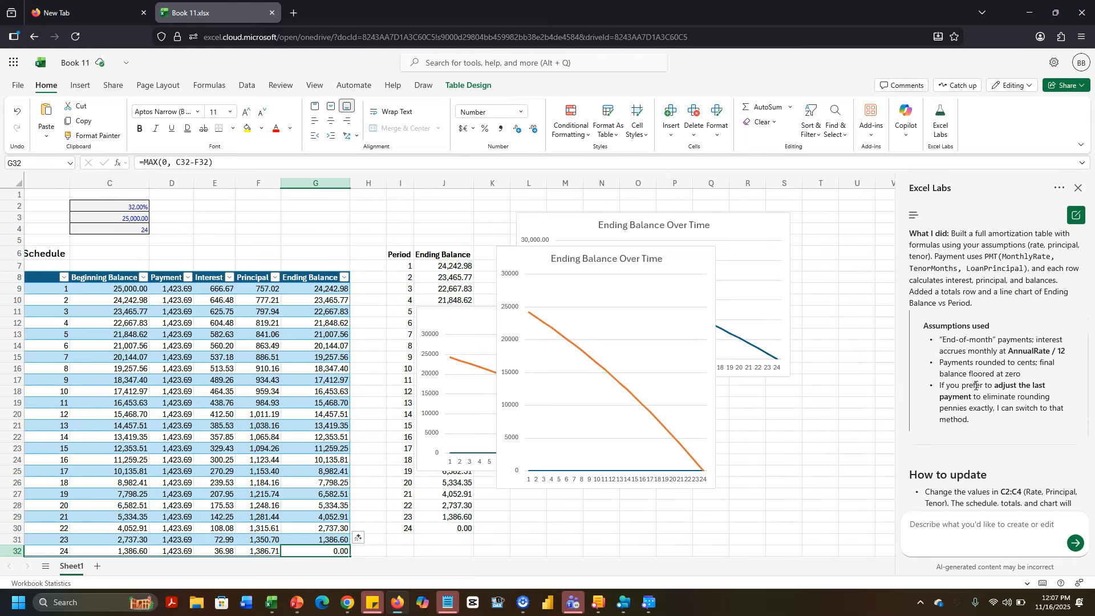
pyautogui.scroll(-2, 976, 386)
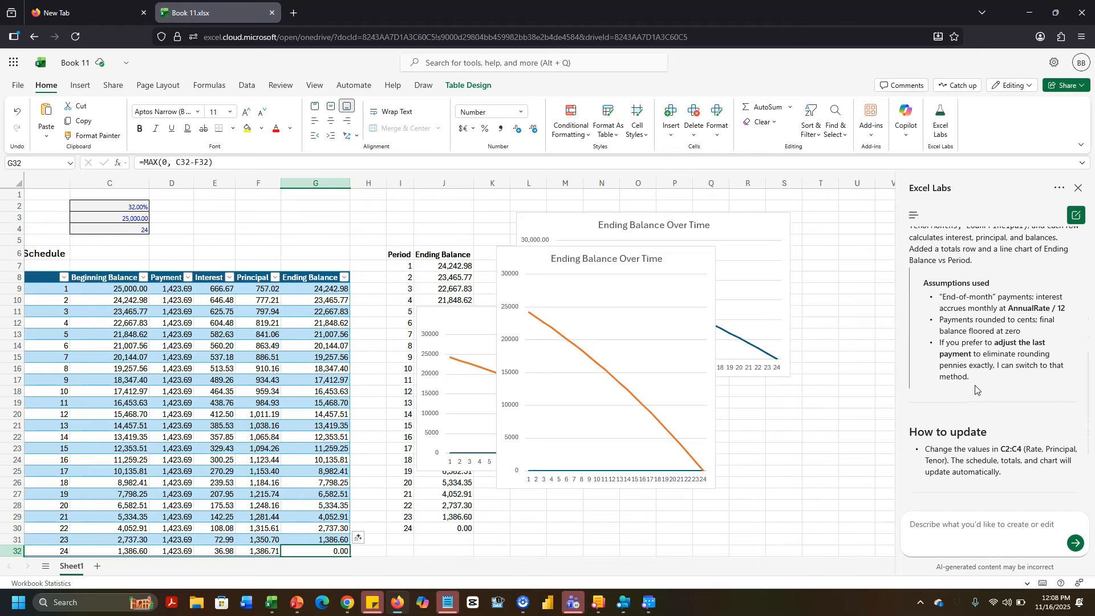
pyautogui.scroll(-1, 975, 385)
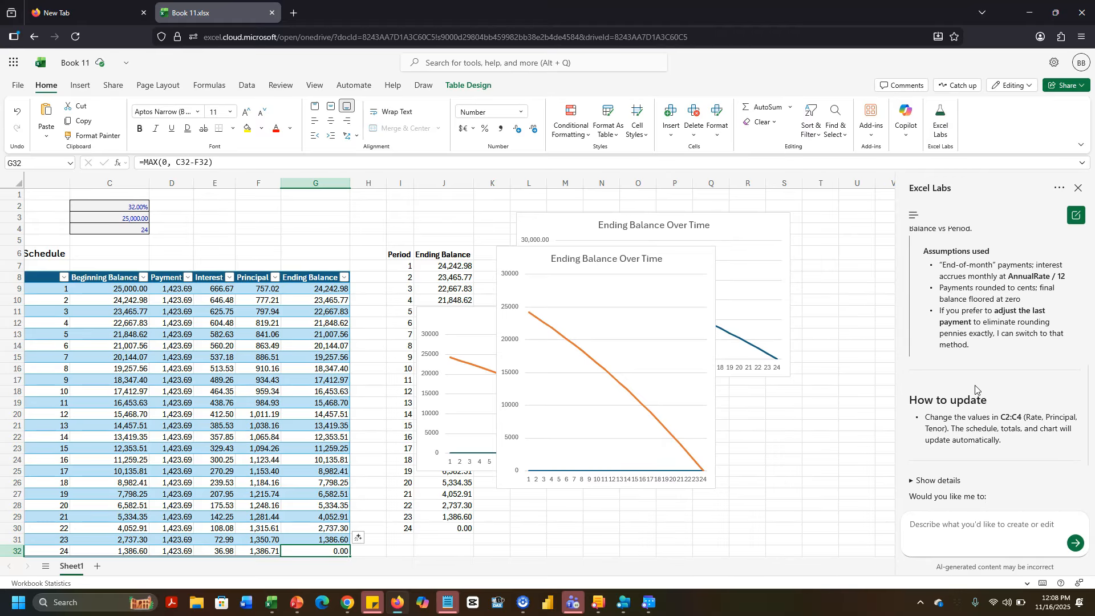
pyautogui.scroll(-2, 975, 385)
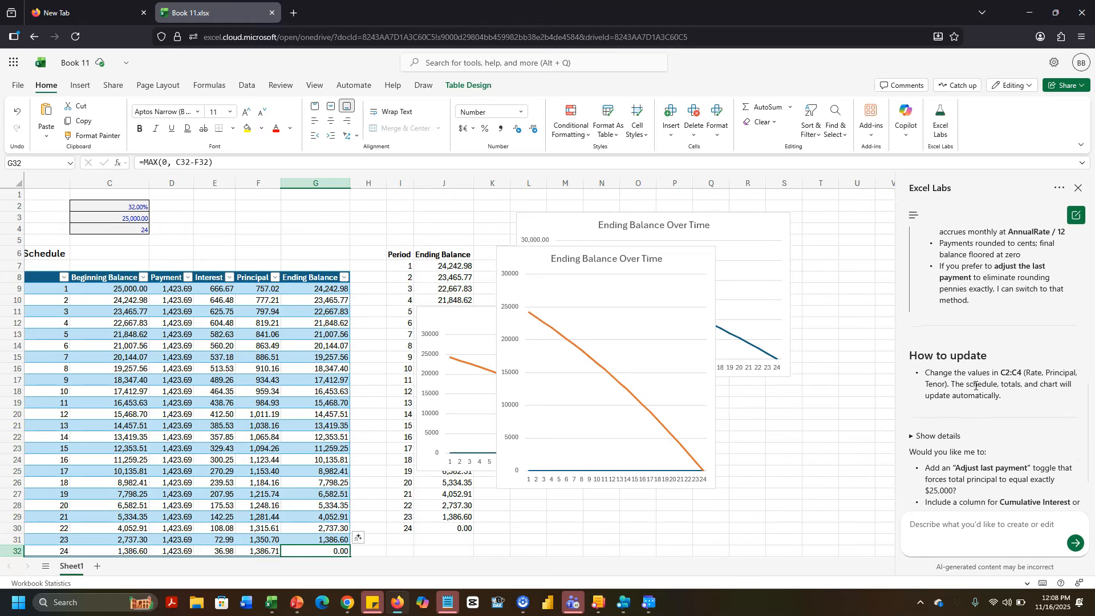
pyautogui.scroll(-1, 975, 385)
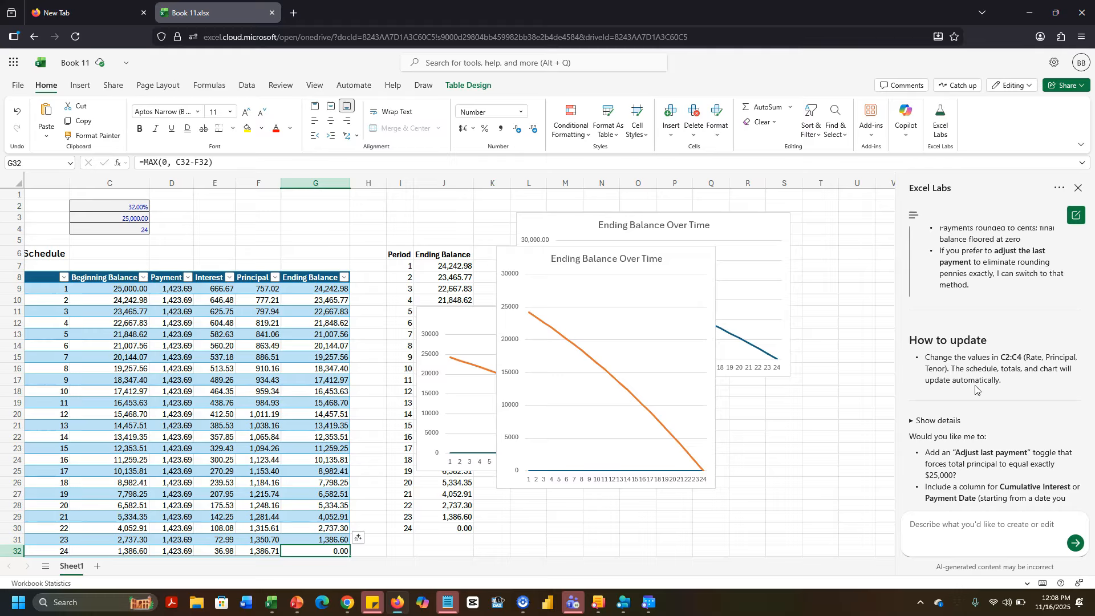
pyautogui.scroll(15, 976, 389)
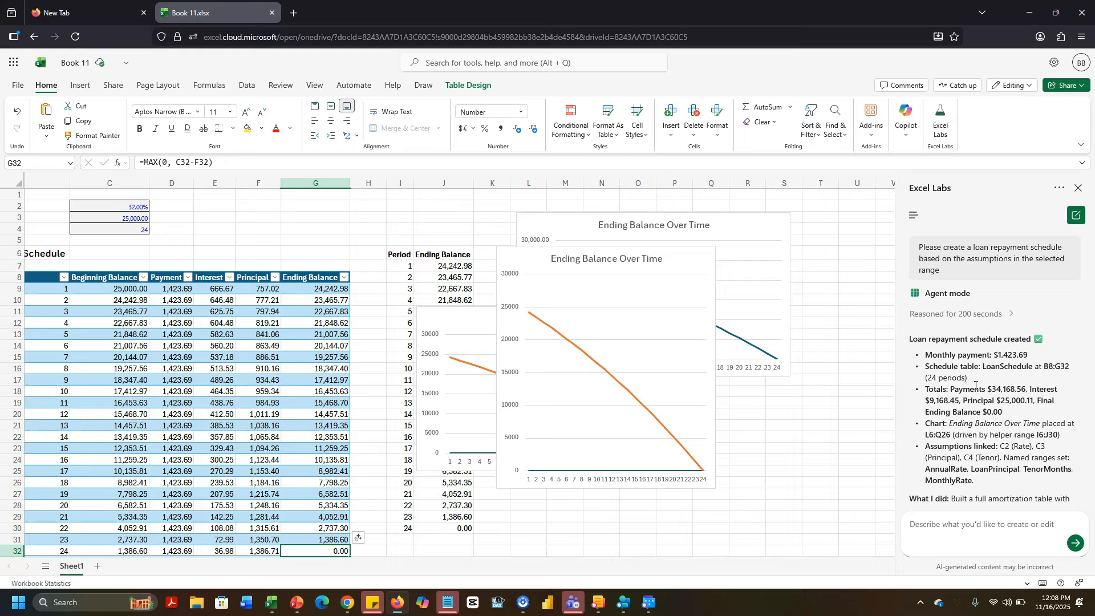
pyautogui.click(967, 388)
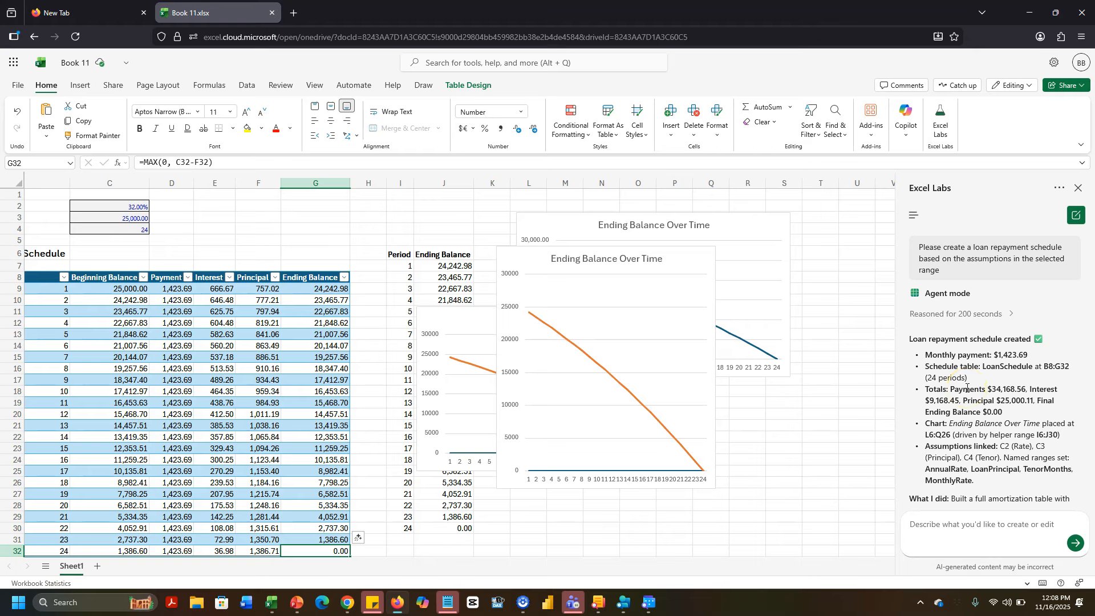